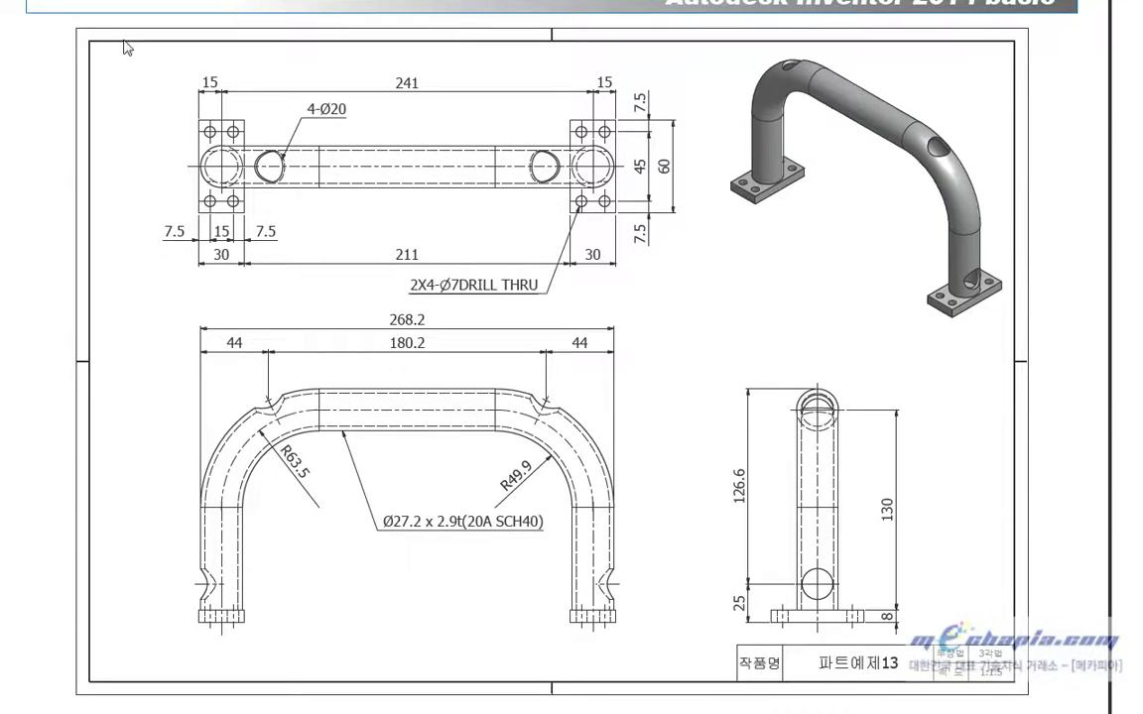
# - Scroll through the modelling-sequence page and pan to show modelling steps 2 to 6
pyautogui.scroll(-5, 678, 485)
pyautogui.scroll(-3, 679, 476)
pyautogui.scroll(-3, 679, 466)
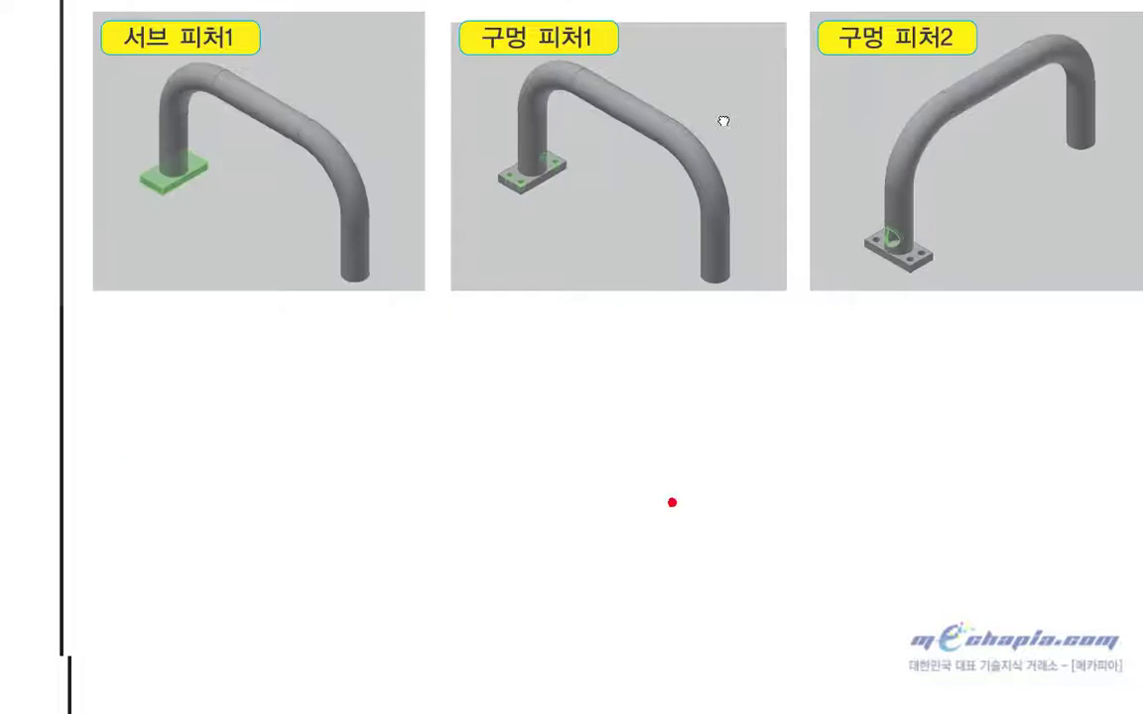
pyautogui.scroll(-5, 723, 149)
pyautogui.scroll(-2, 684, 397)
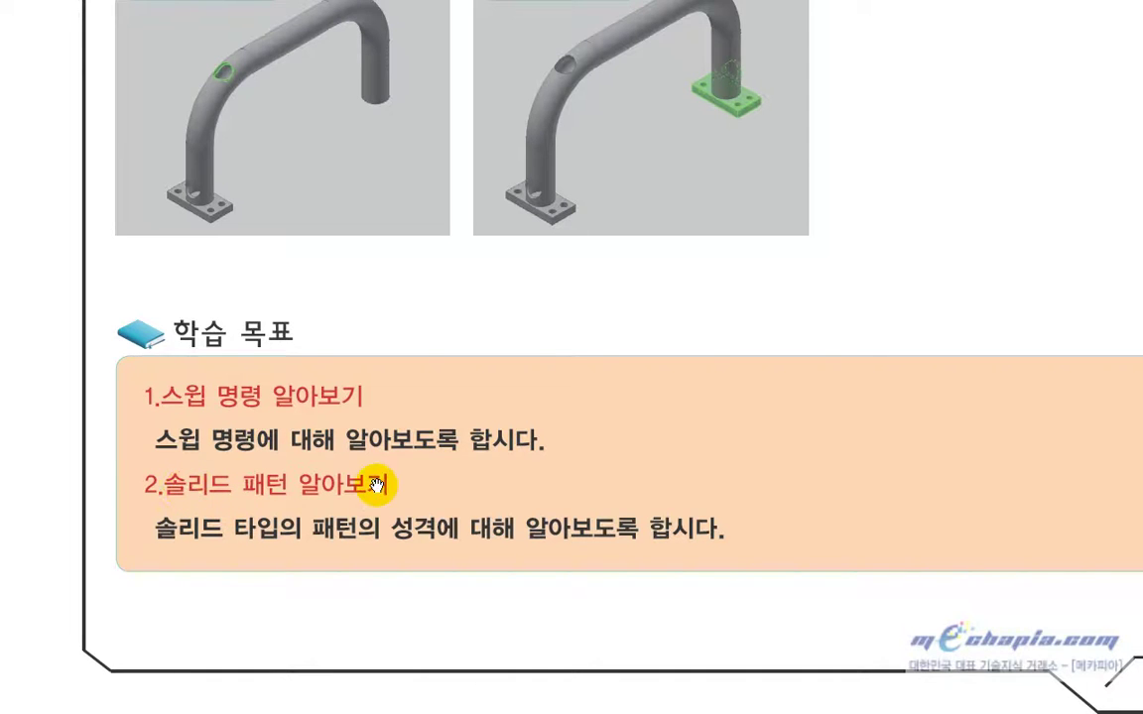
pyautogui.scroll(2, 477, 490)
pyautogui.scroll(3, 617, 301)
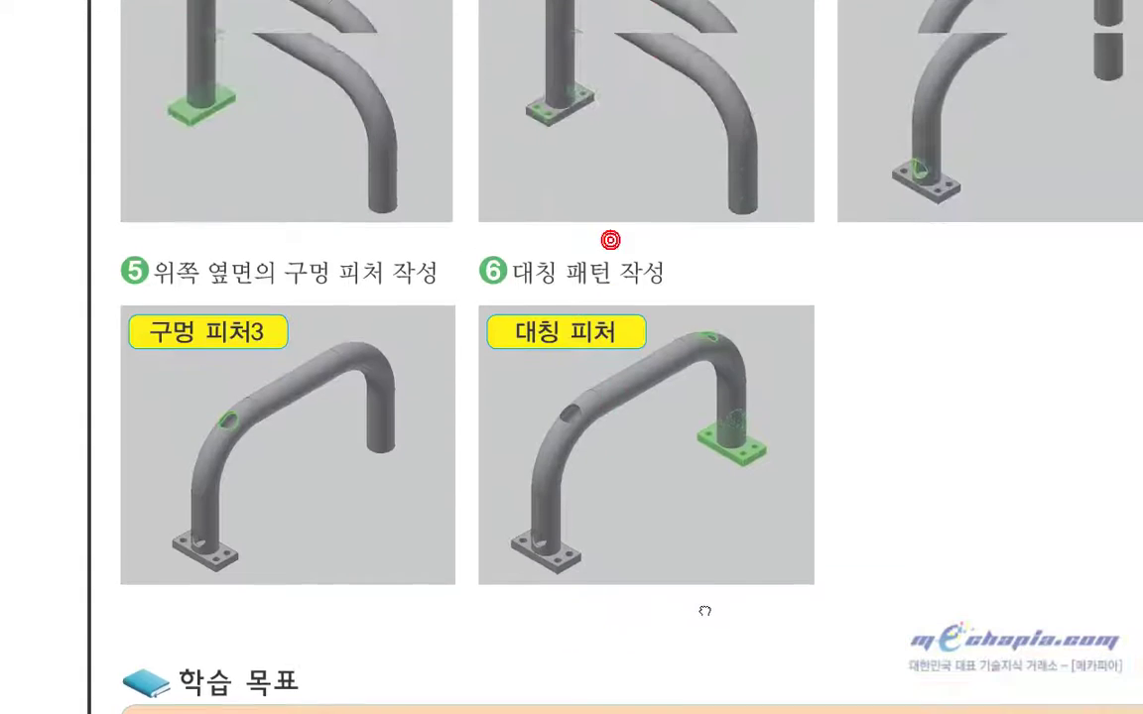
pyautogui.scroll(3, 651, 377)
pyautogui.scroll(2, 624, 519)
pyautogui.scroll(2, 624, 520)
pyautogui.scroll(1, 543, 681)
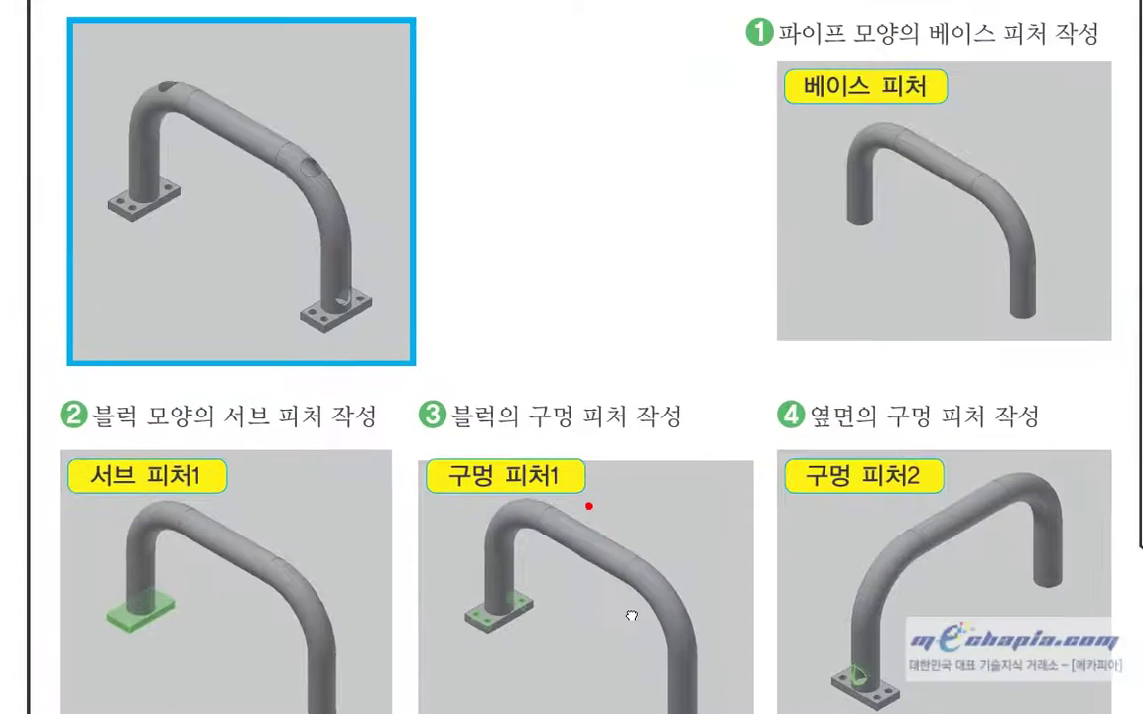
pyautogui.scroll(1, 628, 615)
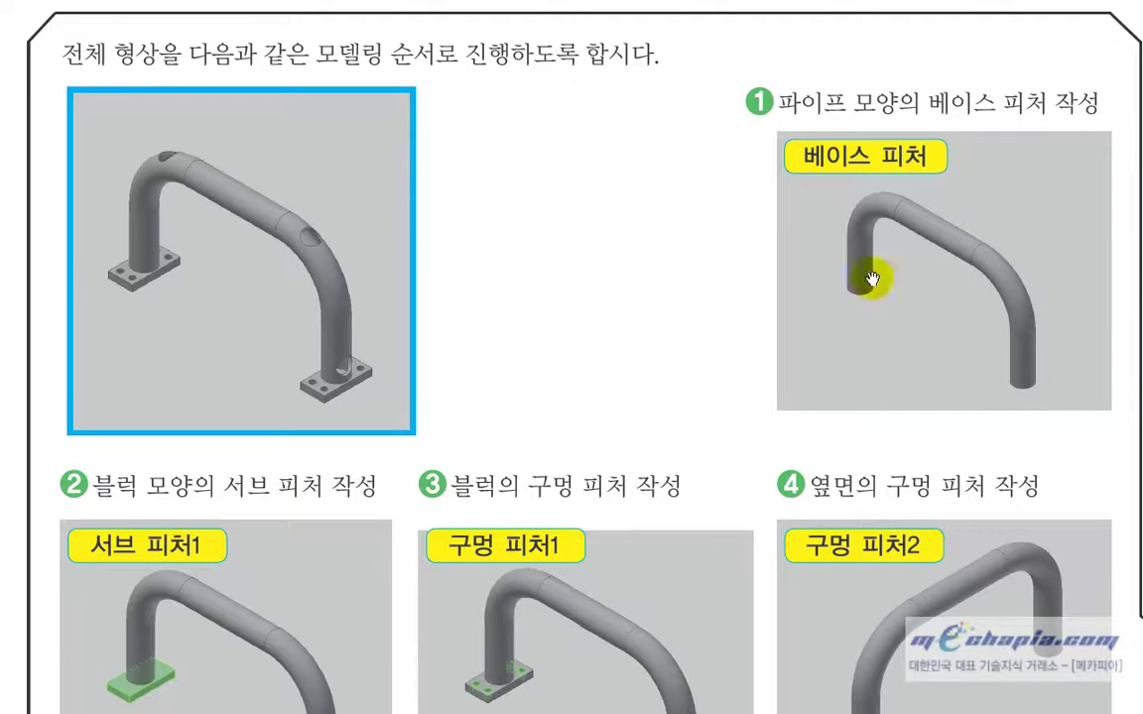
pyautogui.moveTo(640, 594); pyautogui.dragTo(711, 365)
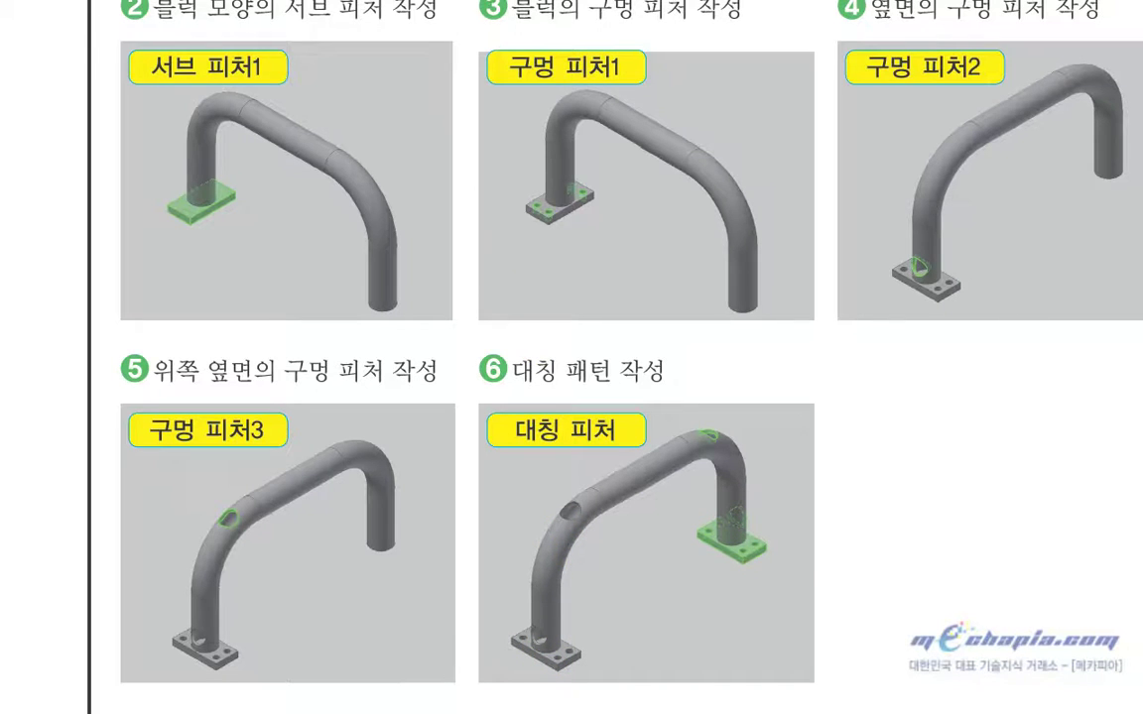
# - Scroll on to the dimensioned pipe-bracket drawing page (파트예제13)
pyautogui.scroll(-3, 695, 527)
pyautogui.scroll(-3, 727, 566)
pyautogui.scroll(-2, 723, 566)
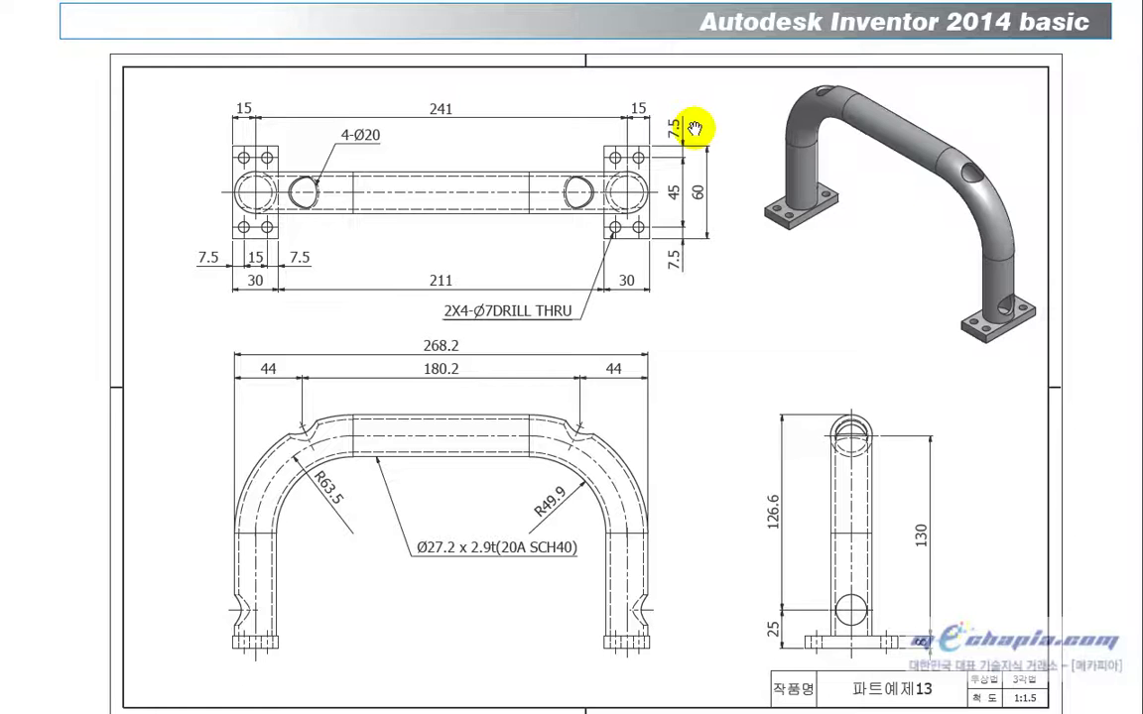
# - Pan the pipe-bracket drawing page slightly to finish studying it
pyautogui.moveTo(676, 364); pyautogui.dragTo(665, 351)
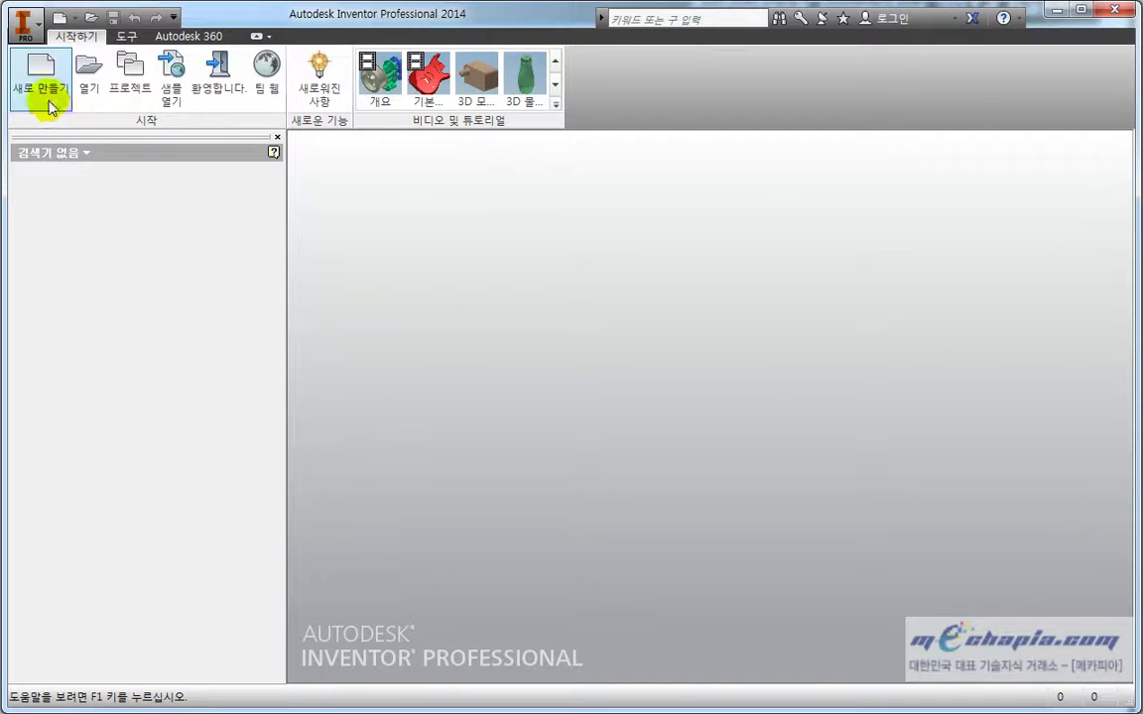
# - Create new part 부품26 from the Standard.ipt template
pyautogui.click(44, 99)
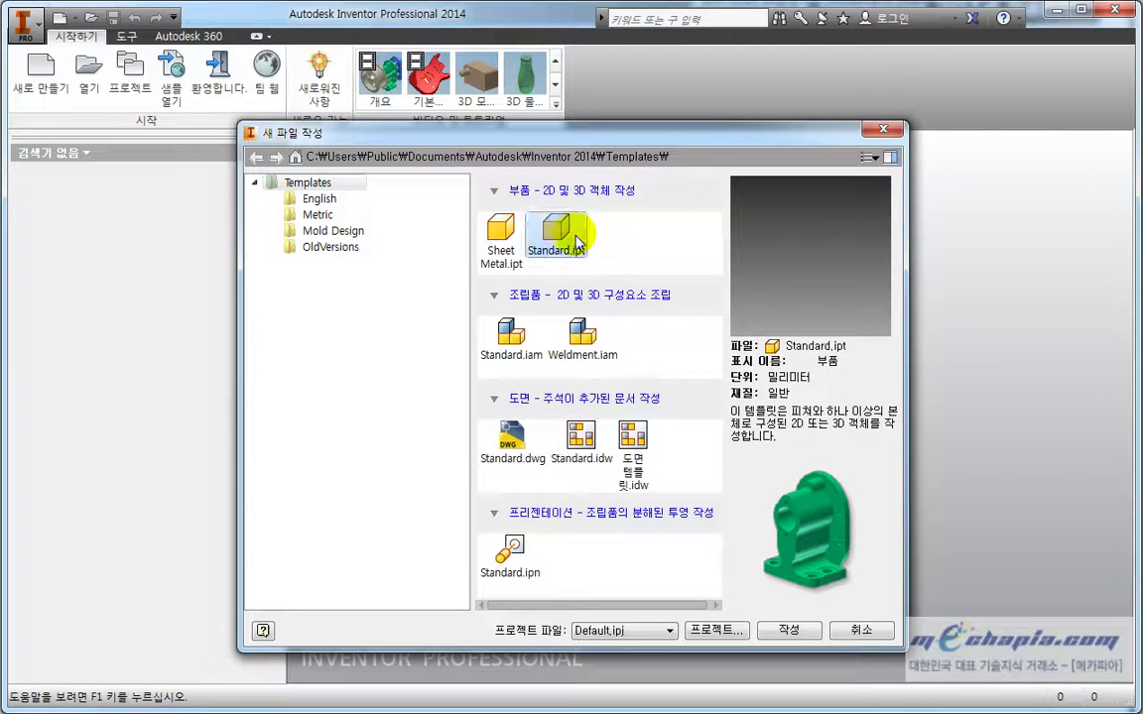
pyautogui.click(790, 629)
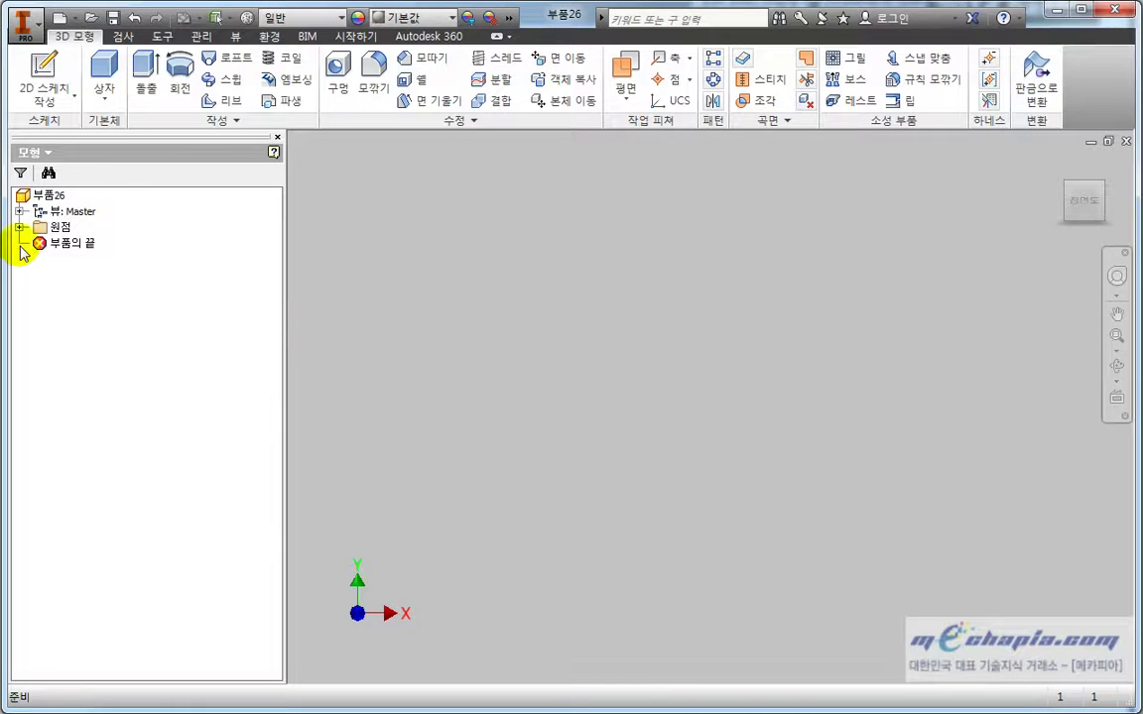
# - Start sketch 스케치1 on the part's XY Plane, with the origin shifted lower in view
pyautogui.click(19, 227)
pyautogui.click(75, 270)
pyautogui.click(729, 395)
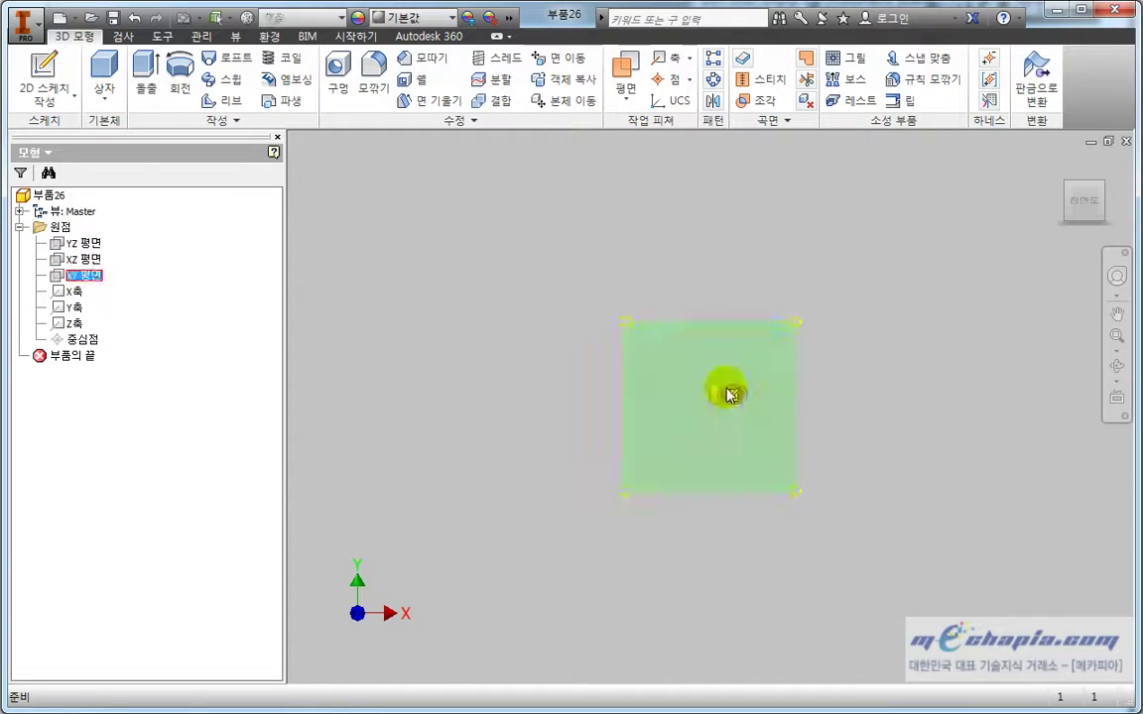
pyautogui.click(732, 396)
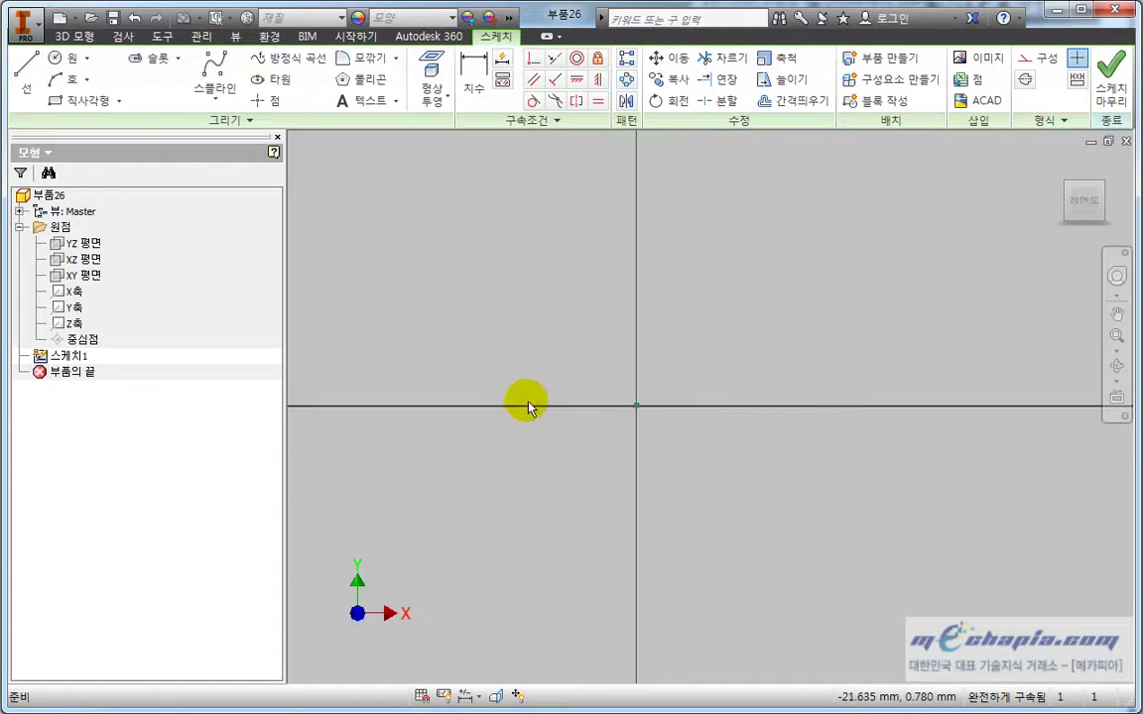
pyautogui.moveTo(523, 403); pyautogui.dragTo(568, 469, button='middle')
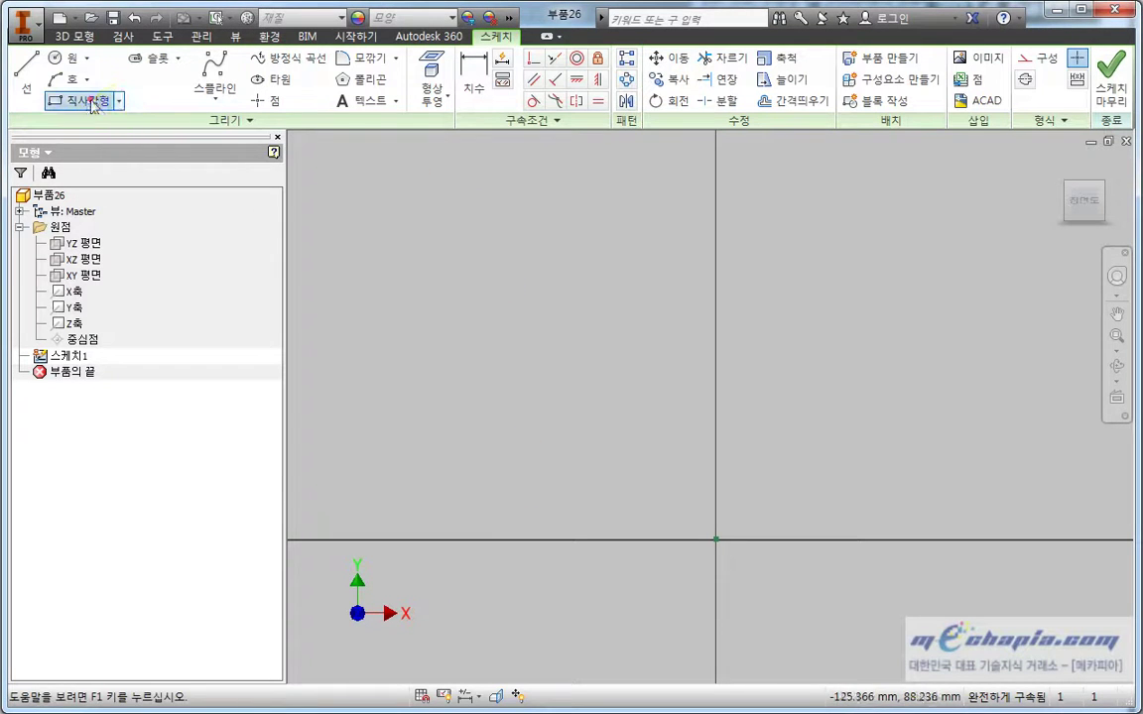
# - Draw a two-point rectangle across the sketch area
pyautogui.click(87, 101)
pyautogui.click(448, 177)
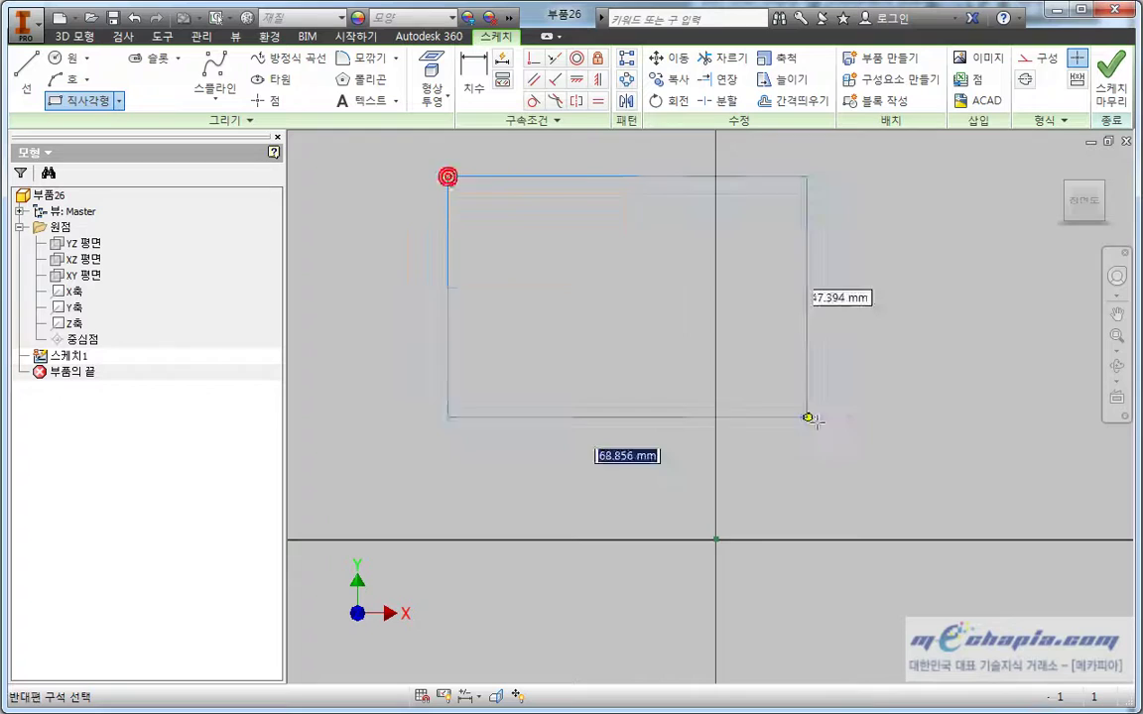
pyautogui.click(1024, 497)
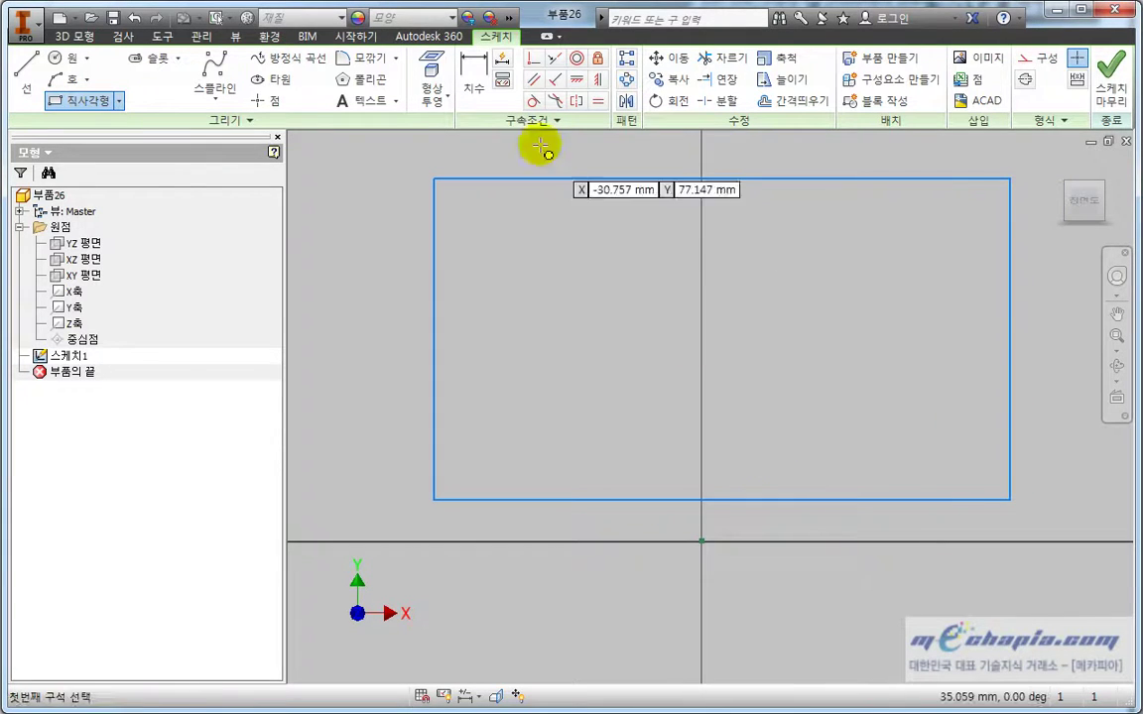
# - Constrain the rectangle's bottom edge midpoint coincident with the sketch origin
pyautogui.click(474, 67)
pyautogui.click(713, 546)
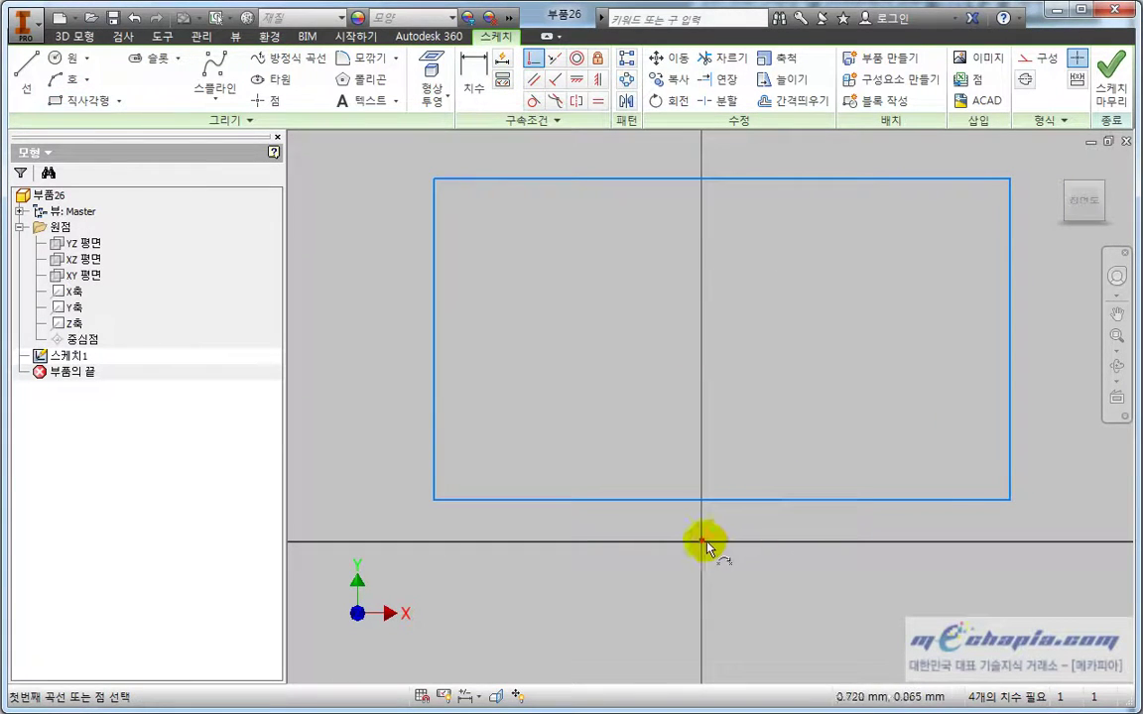
pyautogui.click(702, 542)
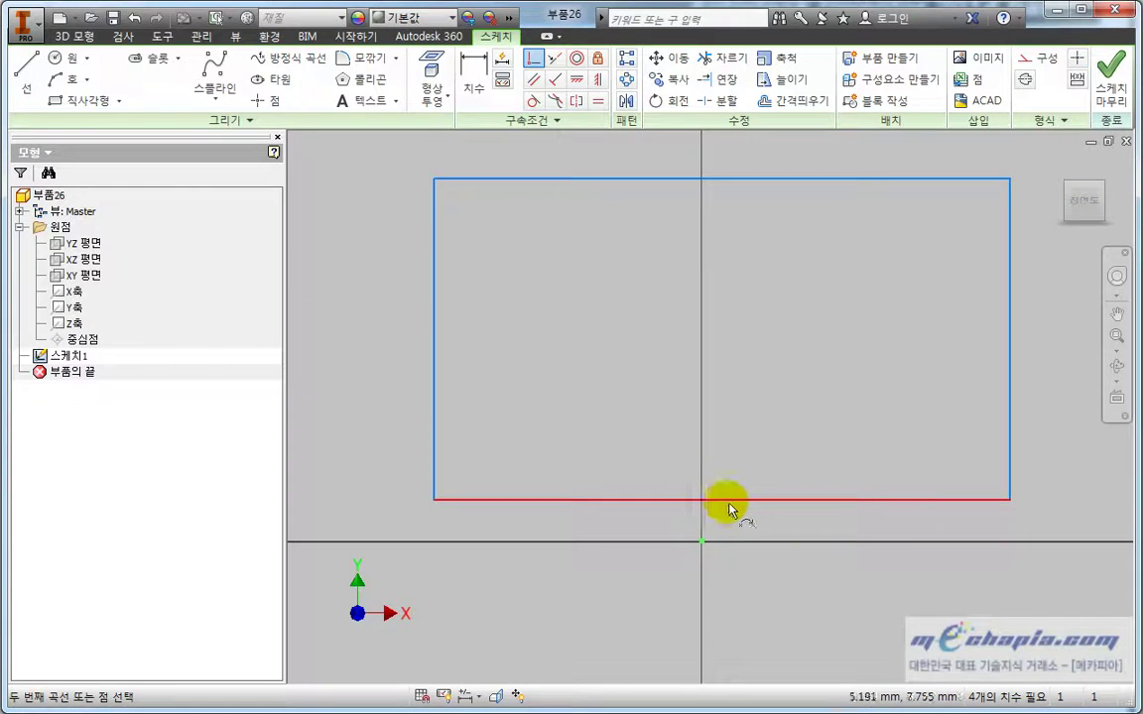
pyautogui.click(728, 509)
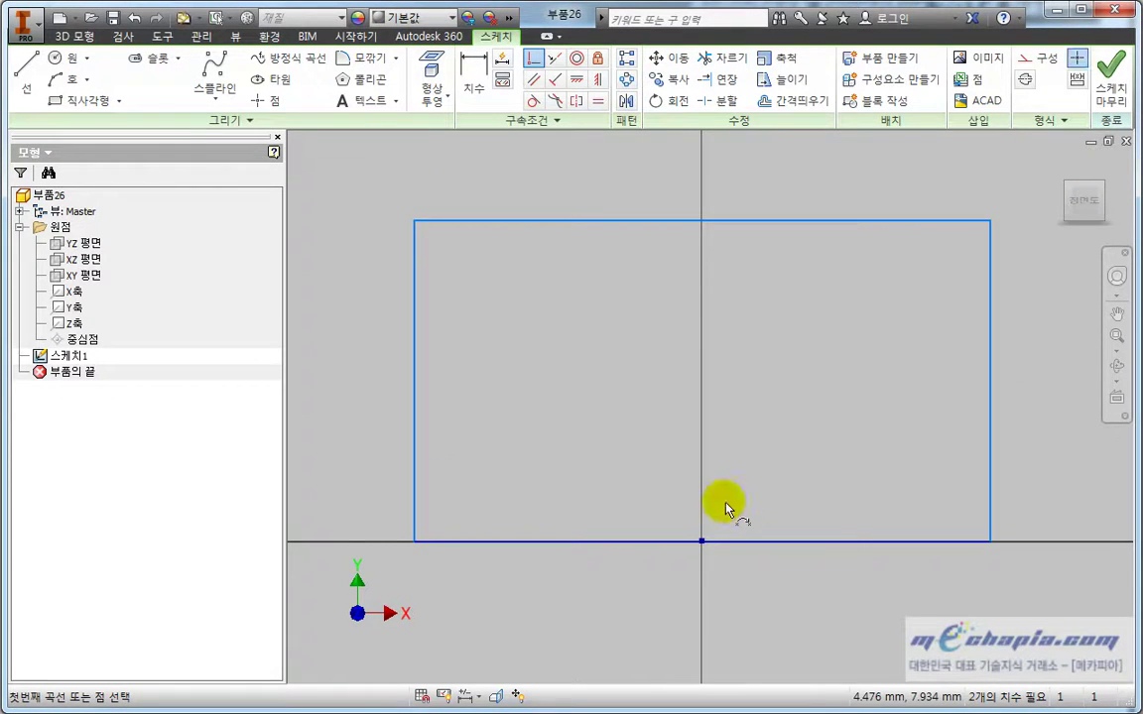
pyautogui.scroll(-2, 724, 508)
pyautogui.moveTo(765, 467); pyautogui.dragTo(732, 505, button='middle')
pyautogui.hotkey('alt', 'Tab')
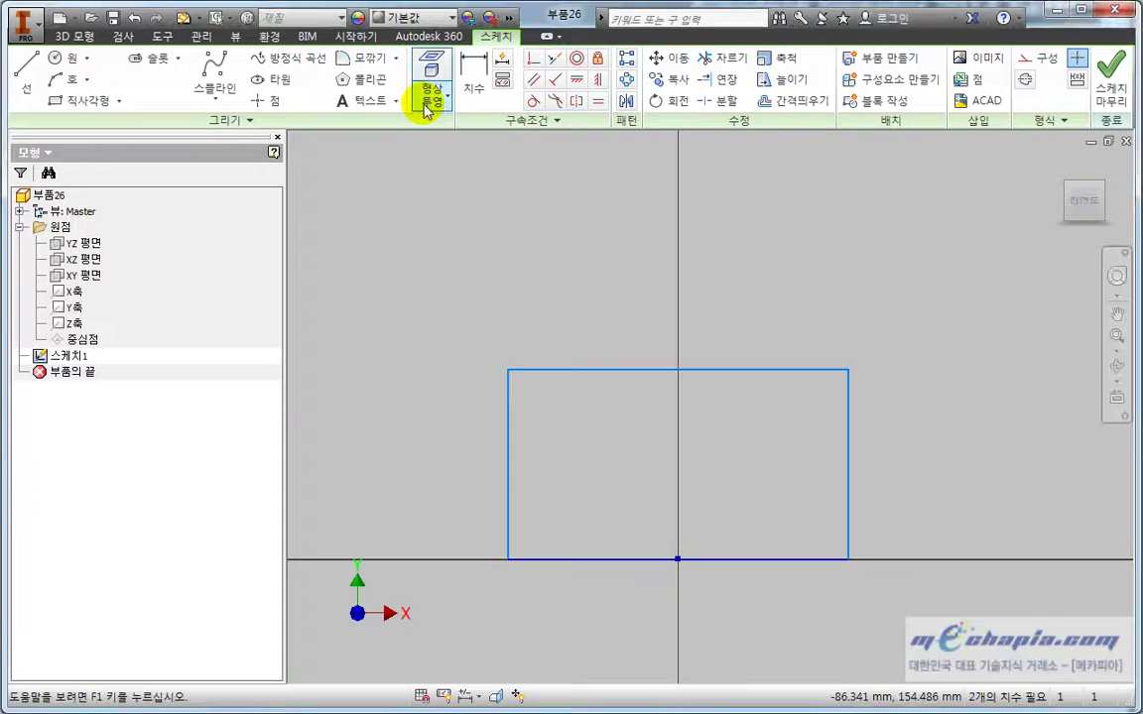
# - Dimension the rectangle's bottom edge to 241 and its right edge to 130
pyautogui.click(473, 74)
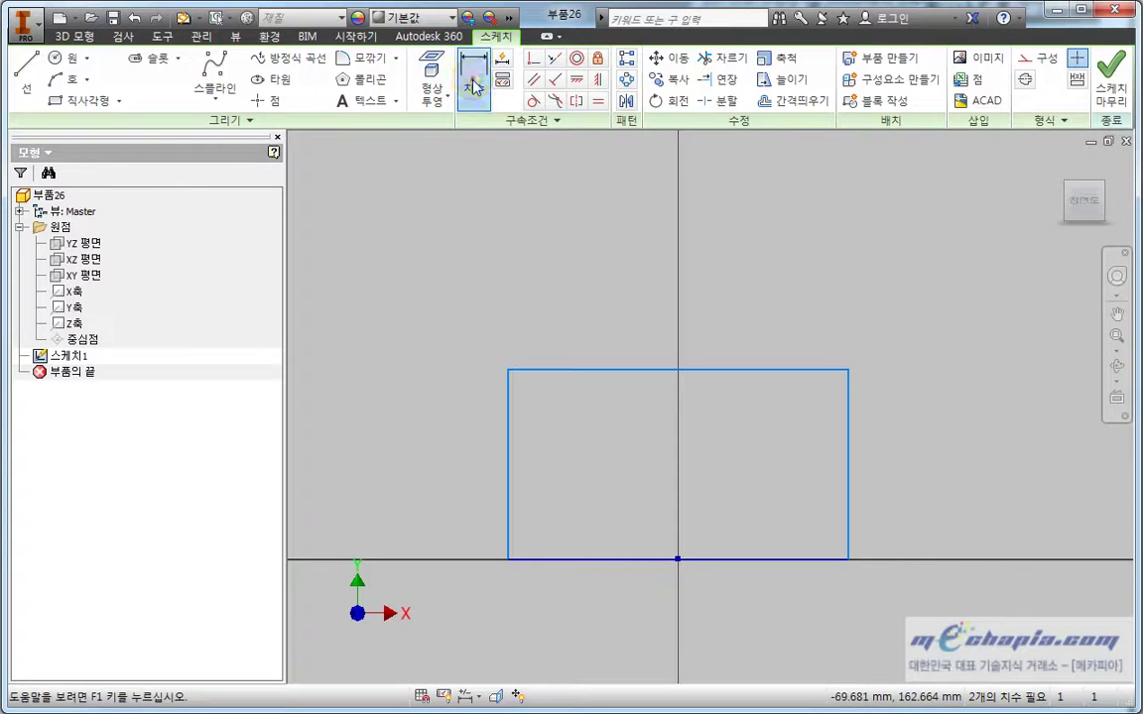
pyautogui.click(632, 559)
pyautogui.click(632, 587)
pyautogui.write('241')
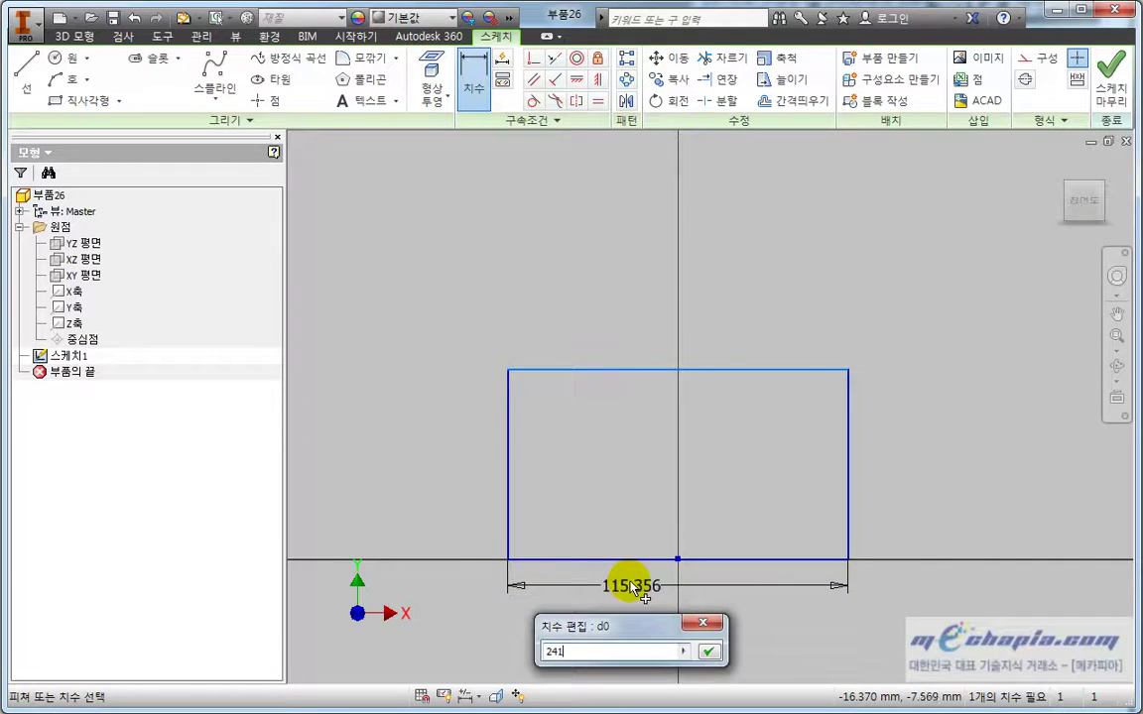
pyautogui.press('Return')
pyautogui.scroll(-2, 677, 554)
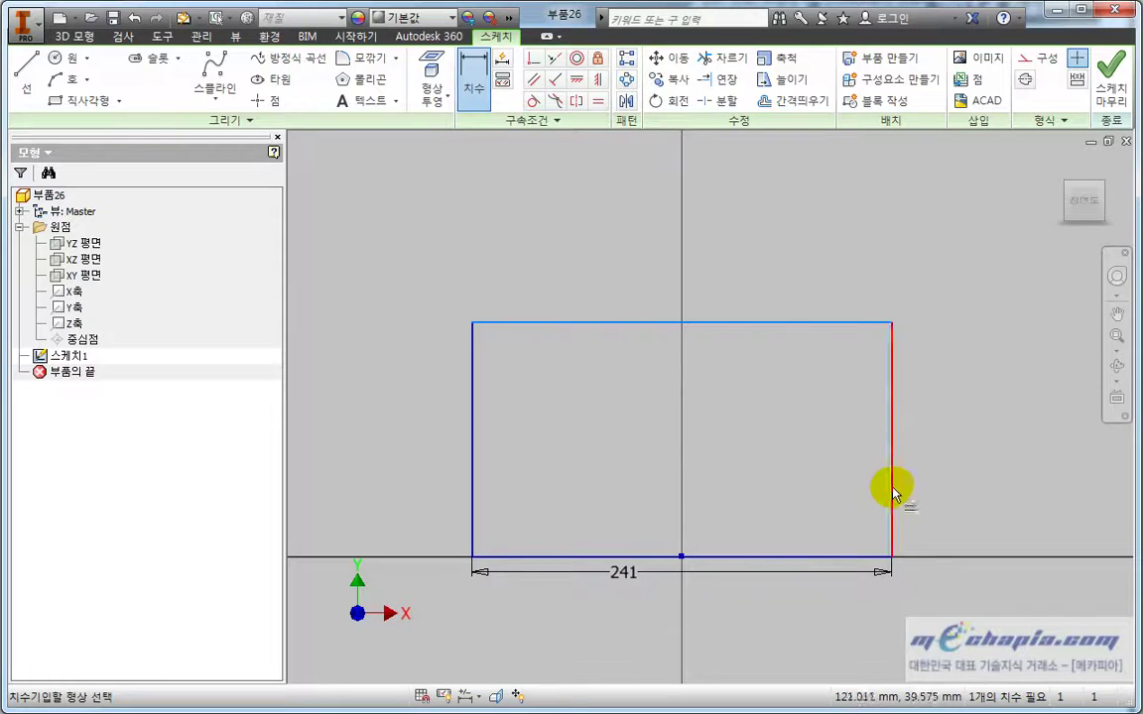
pyautogui.click(891, 493)
pyautogui.click(927, 468)
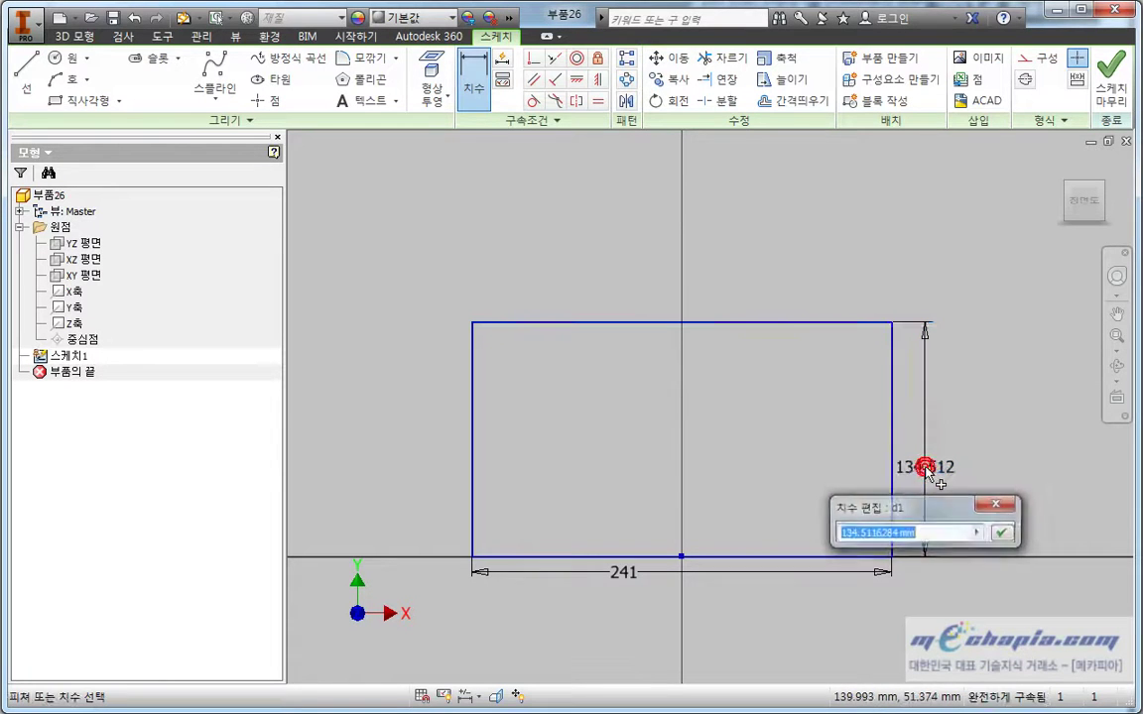
pyautogui.write('130')
pyautogui.press('Return')
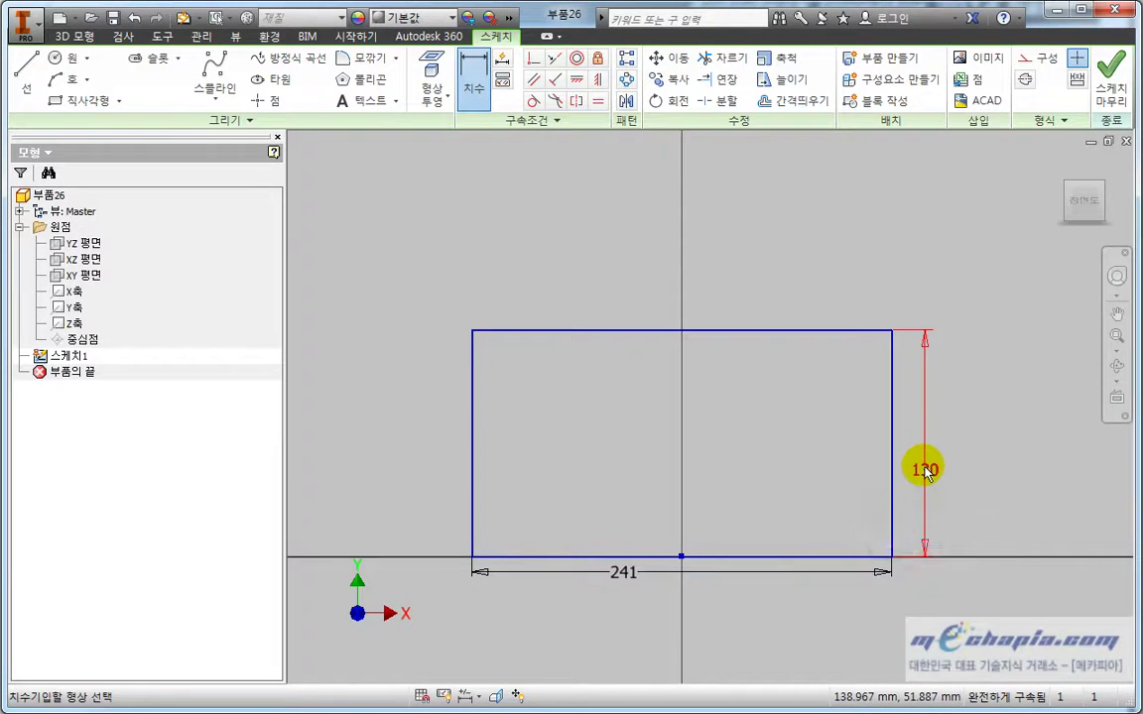
pyautogui.moveTo(866, 511); pyautogui.dragTo(861, 476, button='middle')
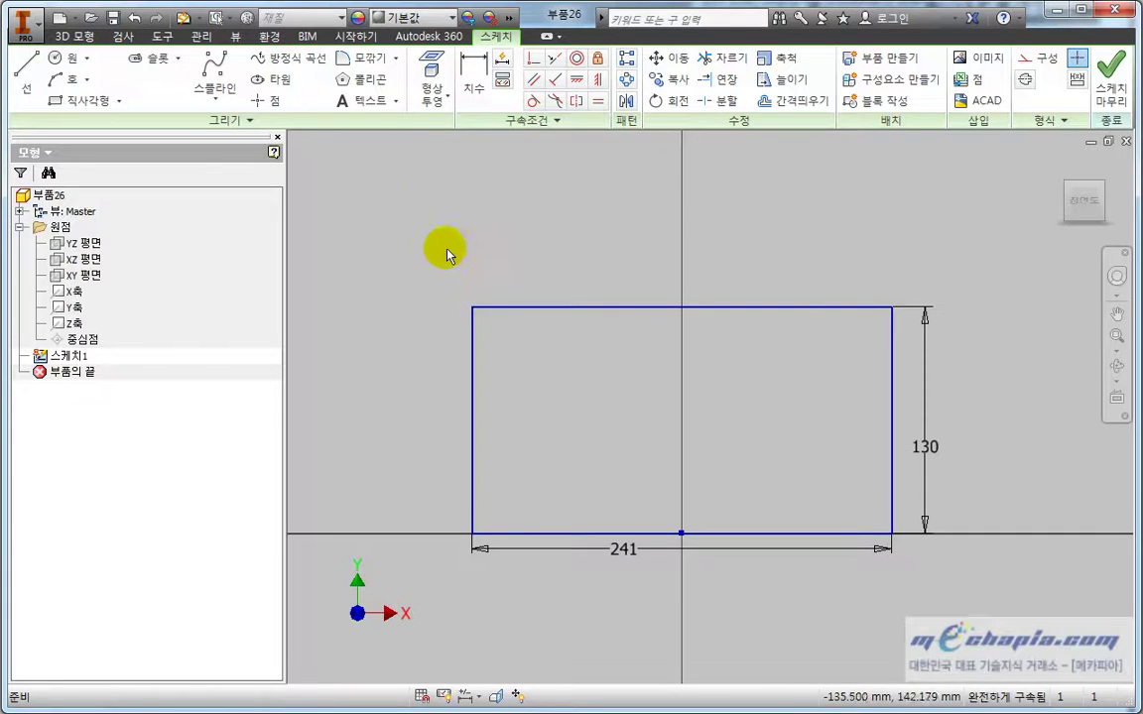
pyautogui.click(395, 60)
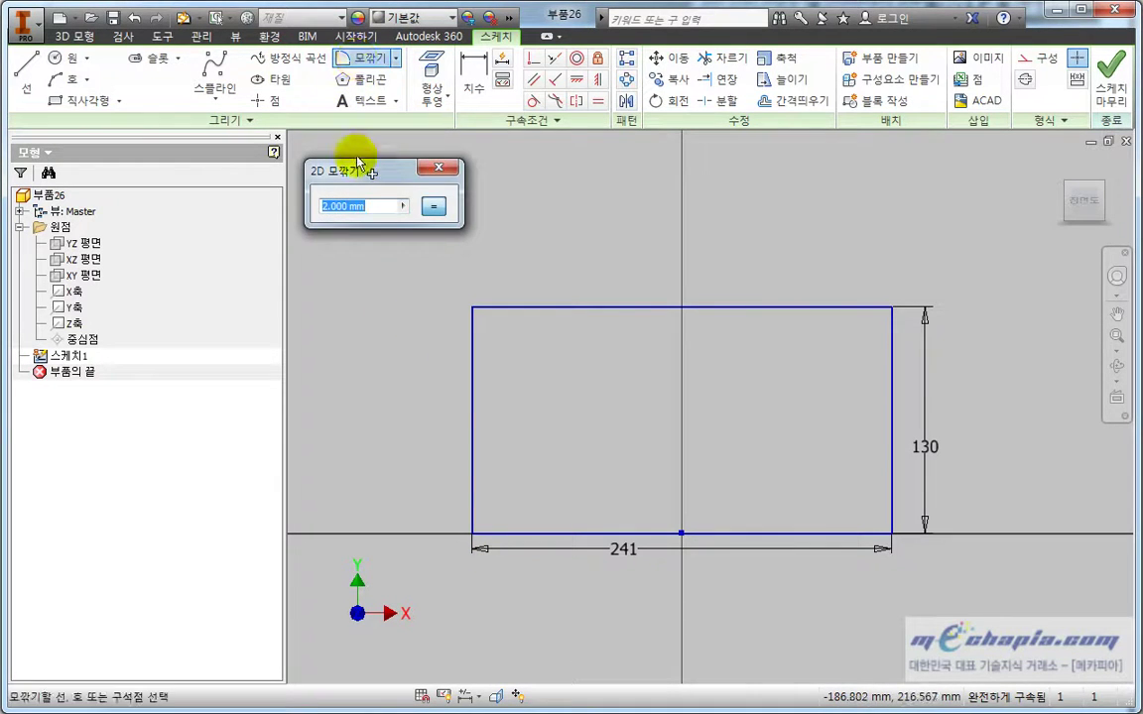
# - Set the 2D fillet radius to 63.5 mm and move the fillet dialog aside
pyautogui.moveTo(364, 171); pyautogui.dragTo(364, 227)
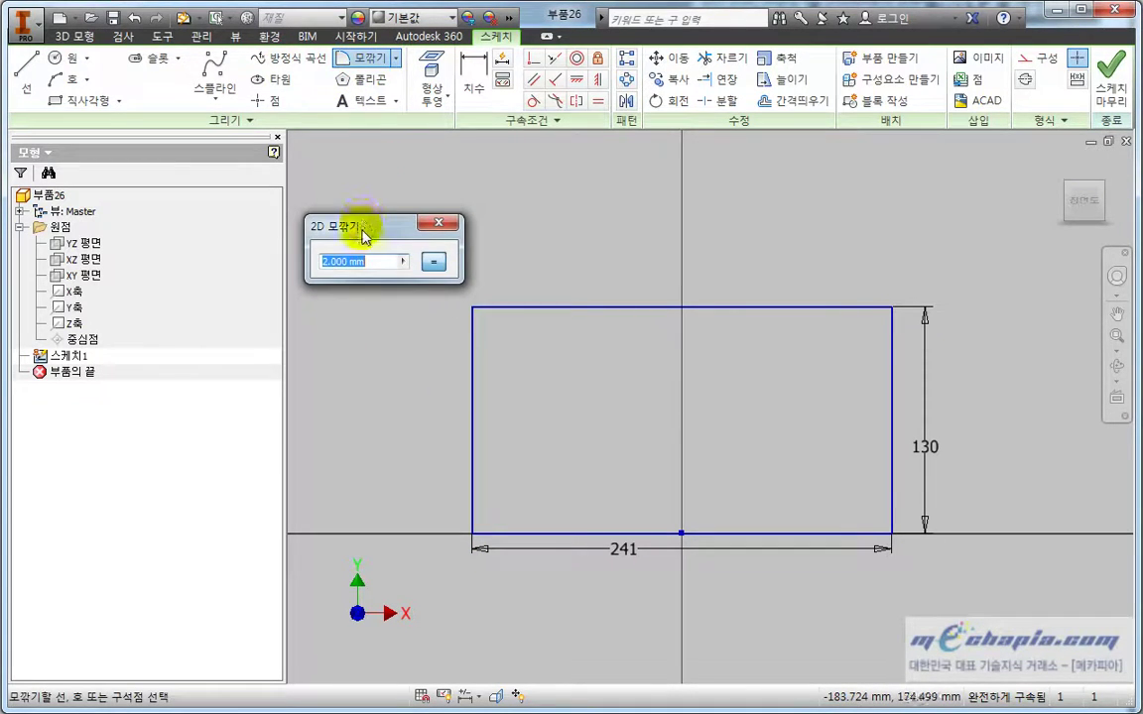
pyautogui.write('63.5')
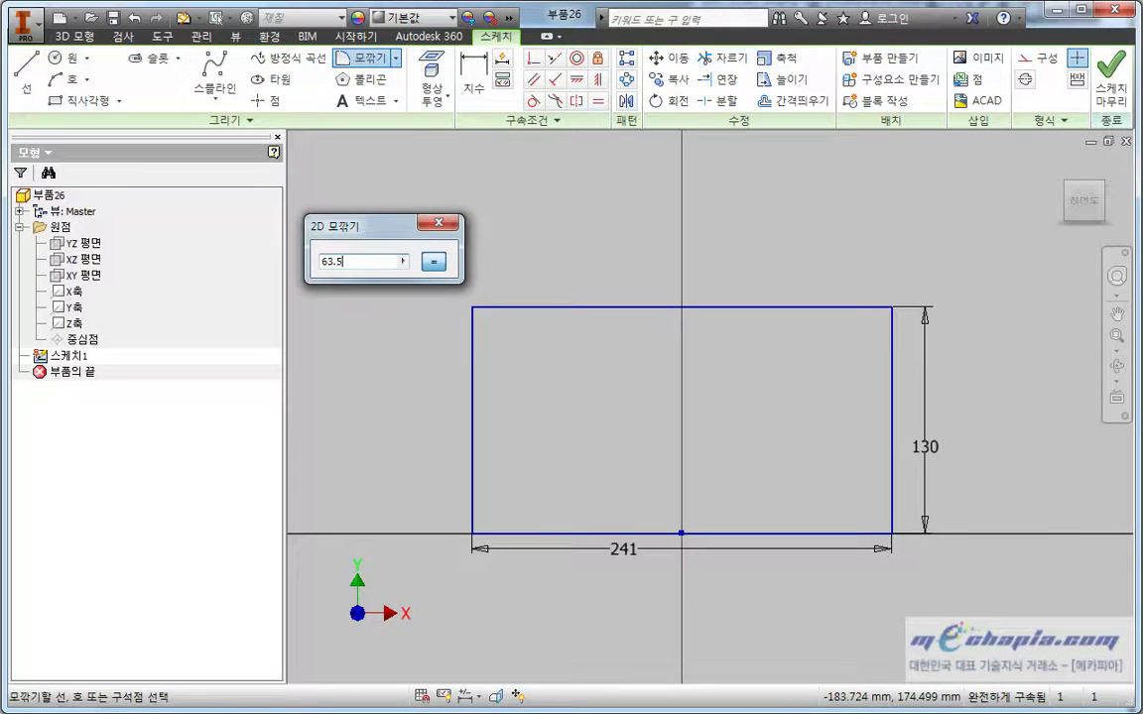
pyautogui.press('Escape')
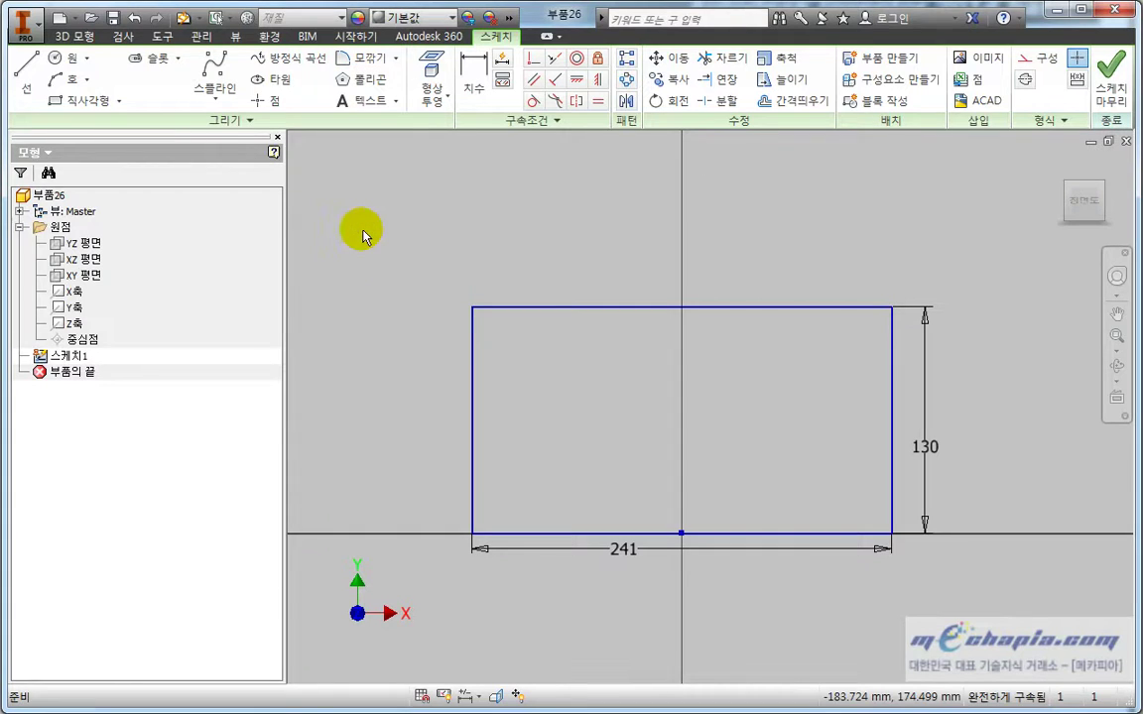
pyautogui.click(365, 57)
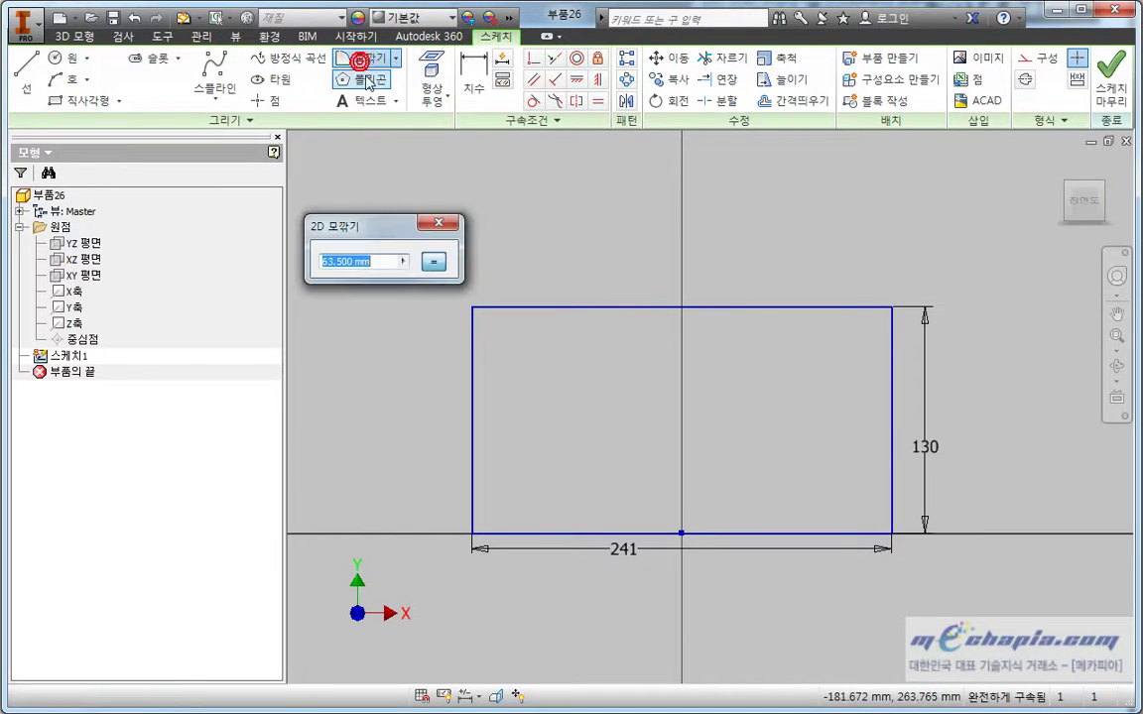
pyautogui.click(384, 261)
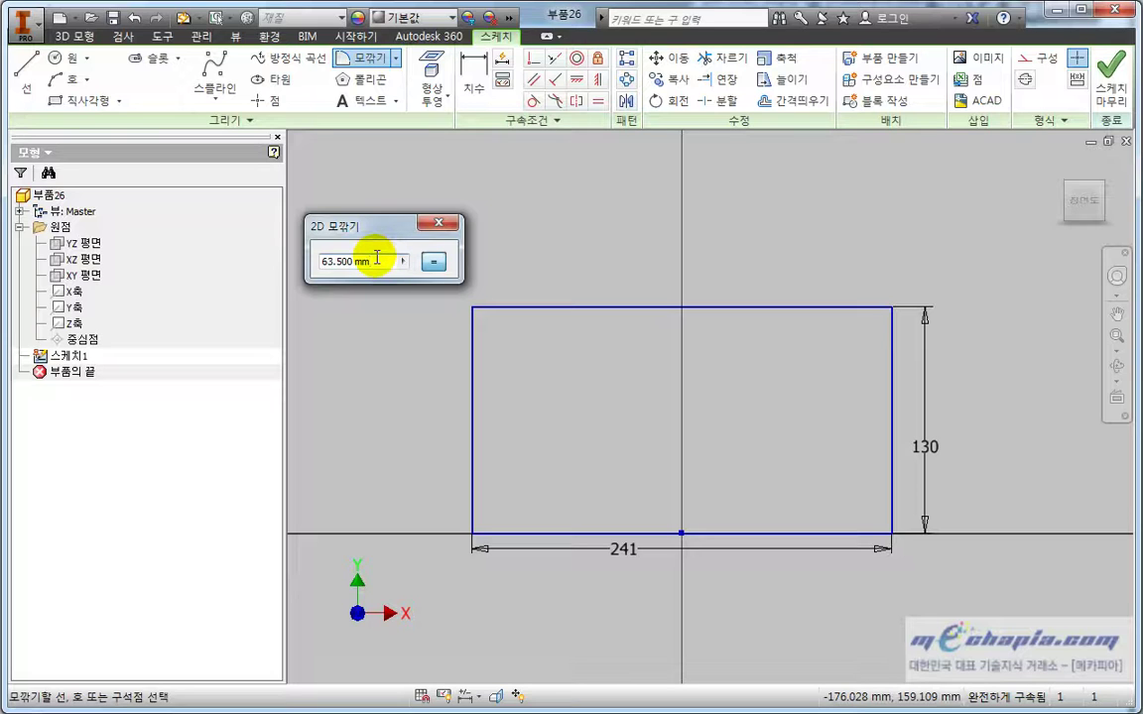
pyautogui.moveTo(355, 226); pyautogui.dragTo(397, 201)
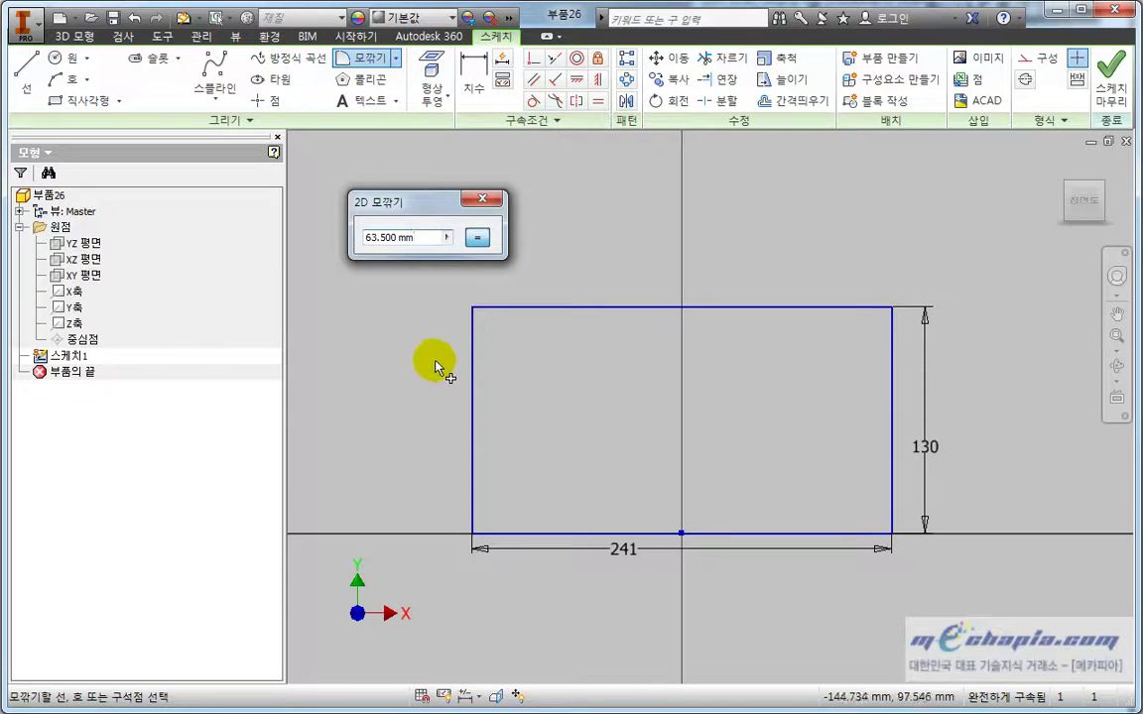
# - Fillet the left/top and top/right edge pairs at 63.5 mm, then exit the Fillet tool
pyautogui.click(472, 357)
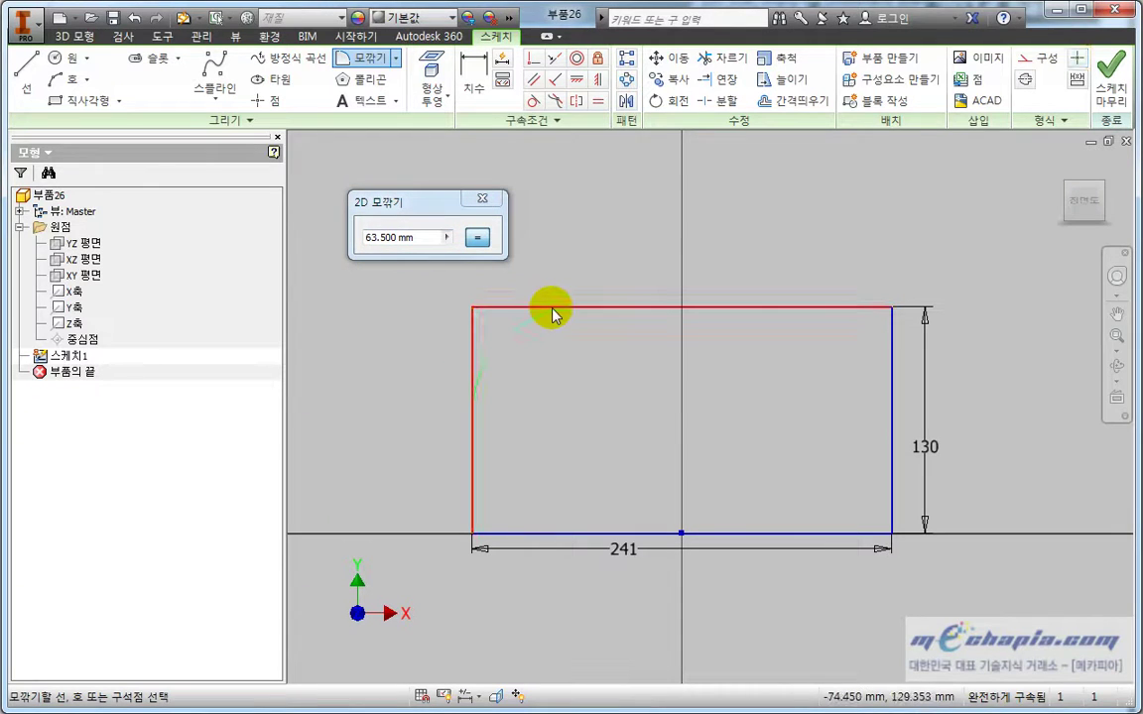
pyautogui.click(552, 309)
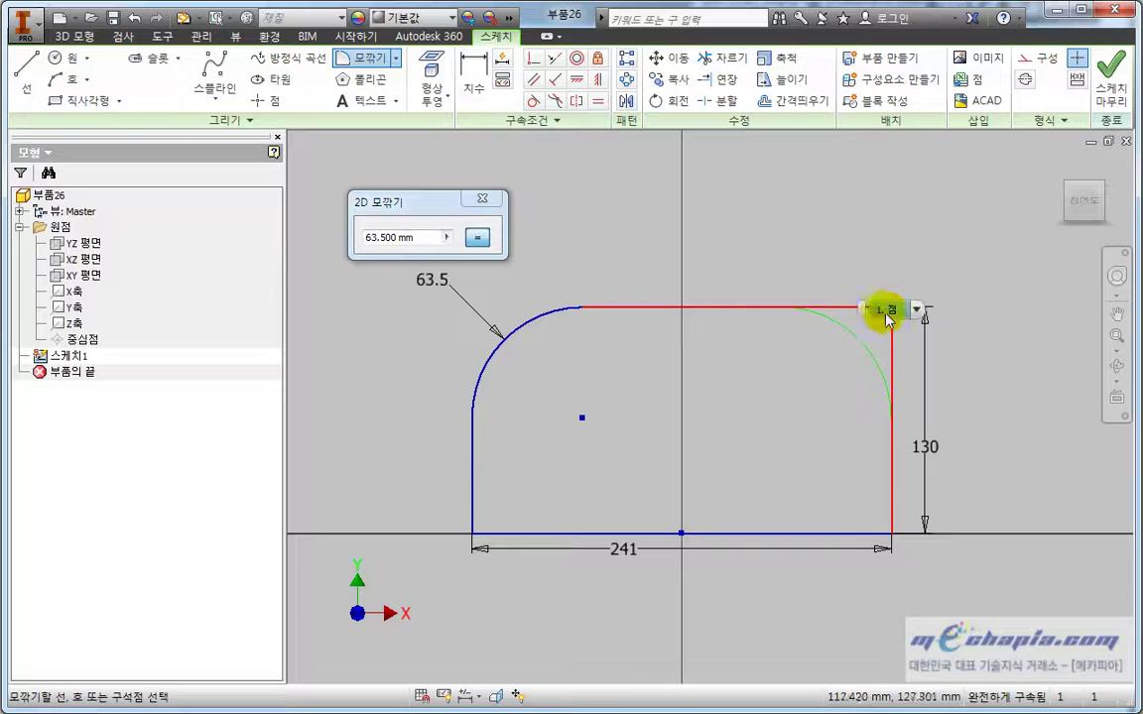
pyautogui.moveTo(794, 379); pyautogui.dragTo(700, 397, button='middle')
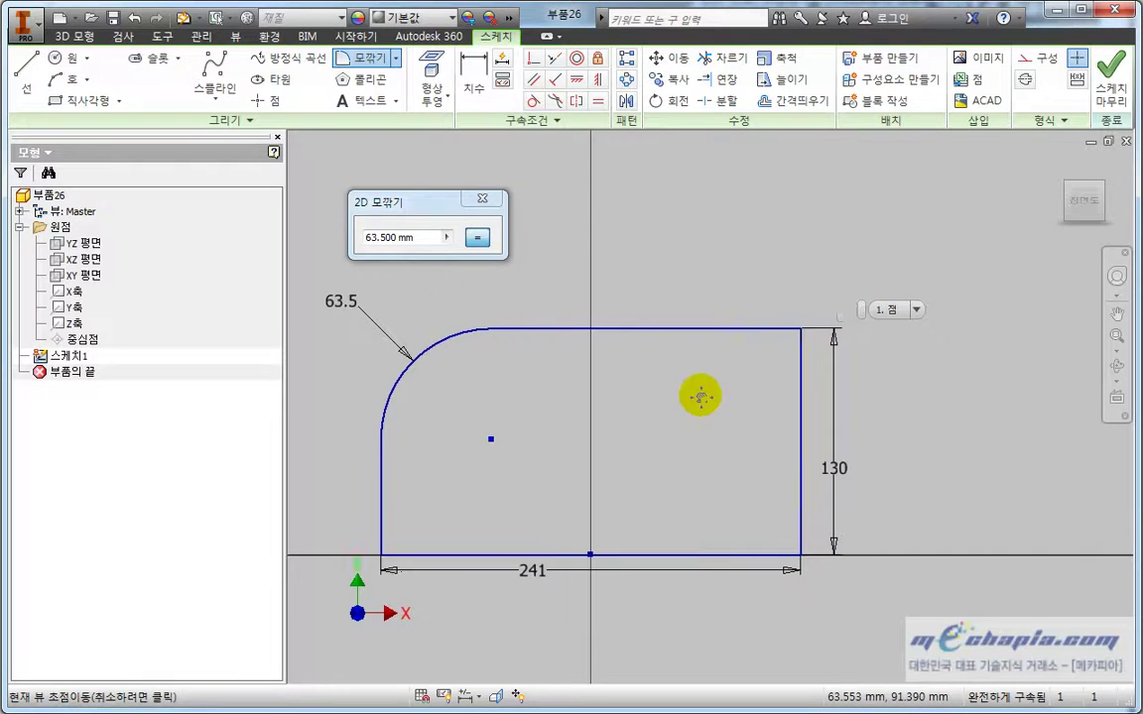
pyautogui.click(800, 329)
pyautogui.moveTo(622, 443); pyautogui.dragTo(709, 397, button='middle')
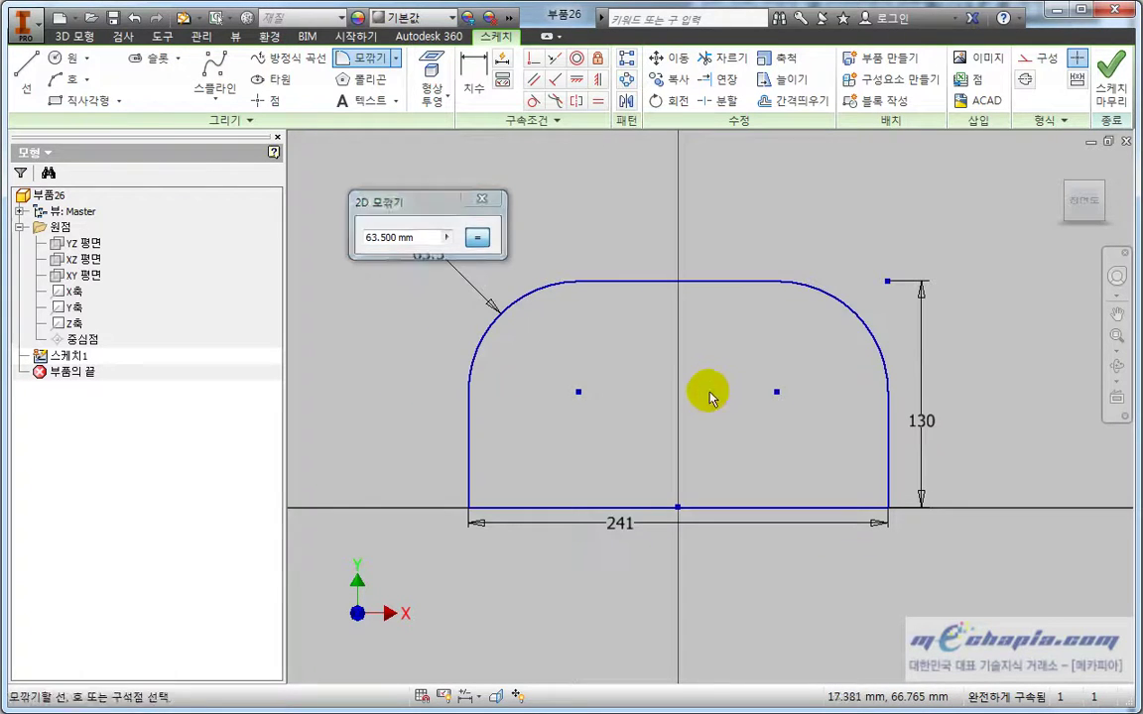
pyautogui.press('Escape')
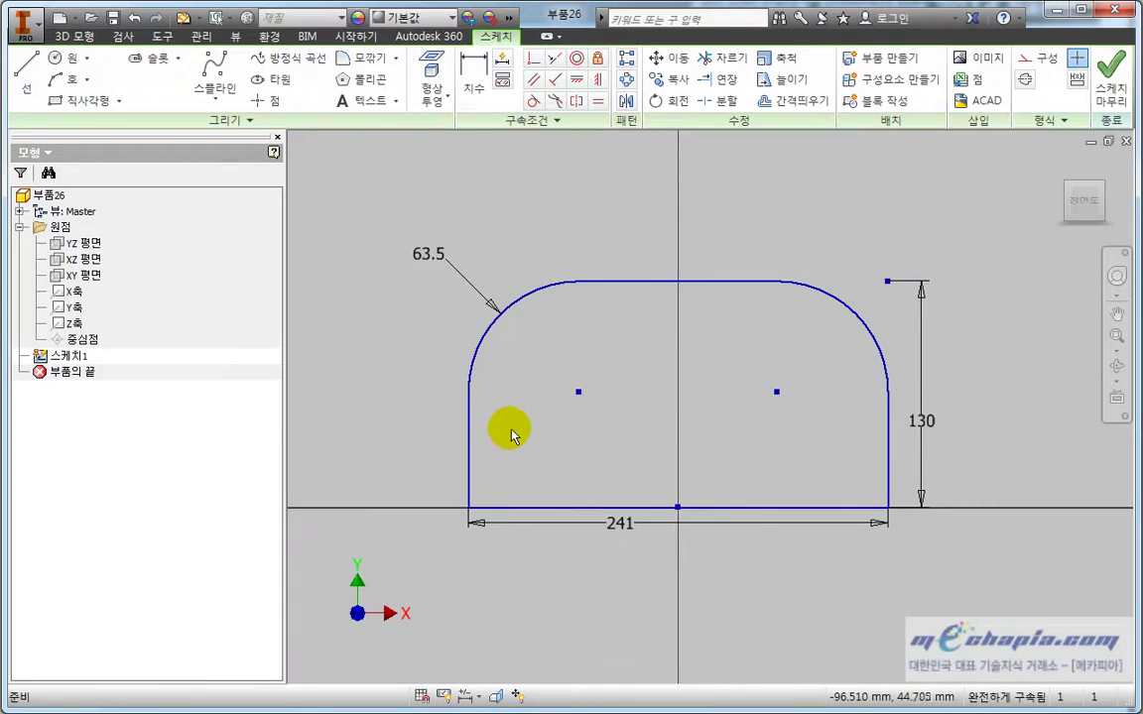
# - Drag the 241 width dimension further below the profile's bottom edge
pyautogui.moveTo(512, 436); pyautogui.dragTo(520, 403, button='middle')
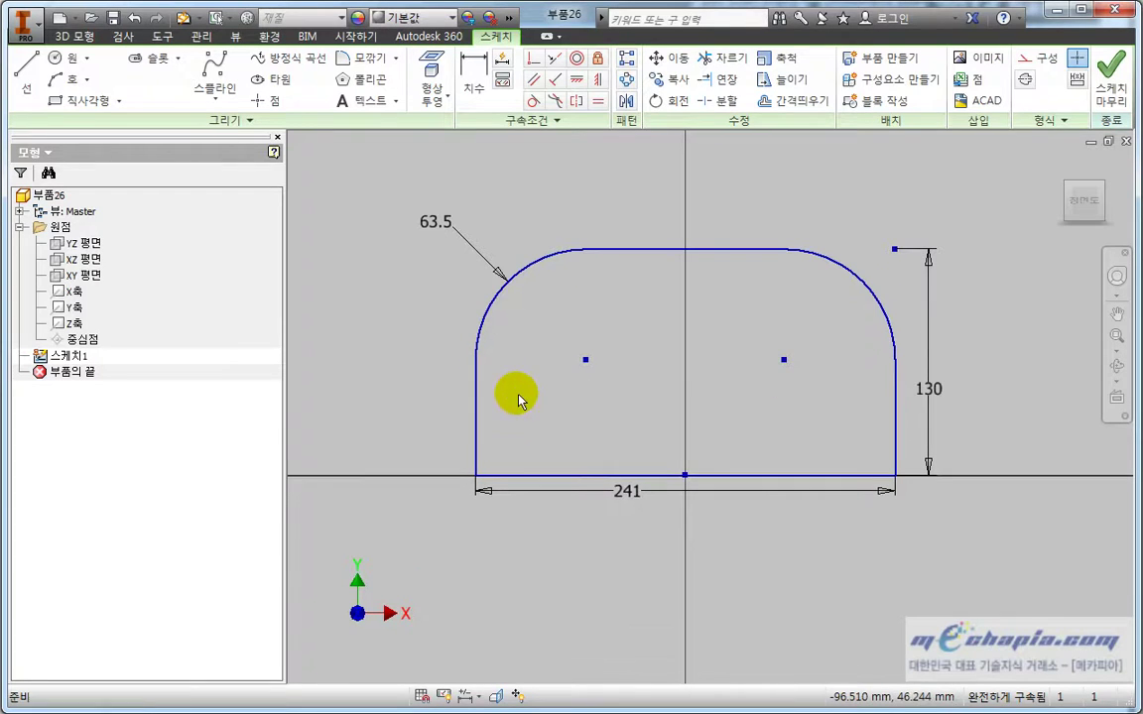
pyautogui.click(528, 473)
pyautogui.click(509, 485)
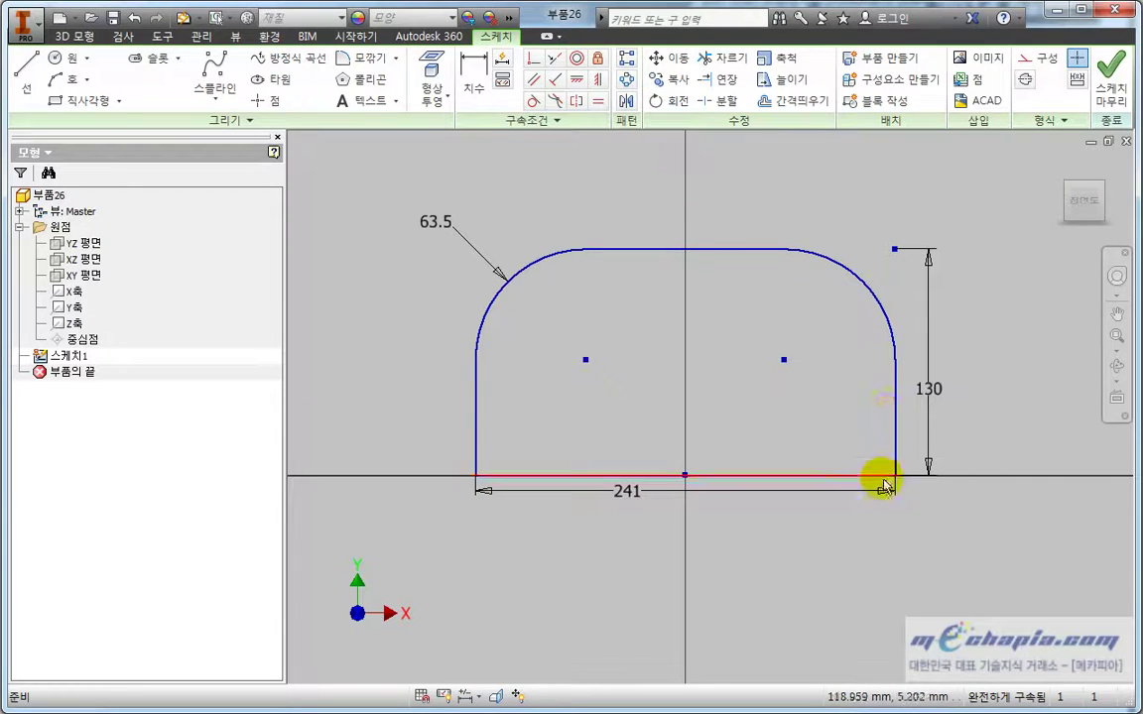
pyautogui.moveTo(623, 488)
pyautogui.mouseDown()
pyautogui.moveTo(738, 544)
pyautogui.moveTo(671, 524)
pyautogui.mouseUp()
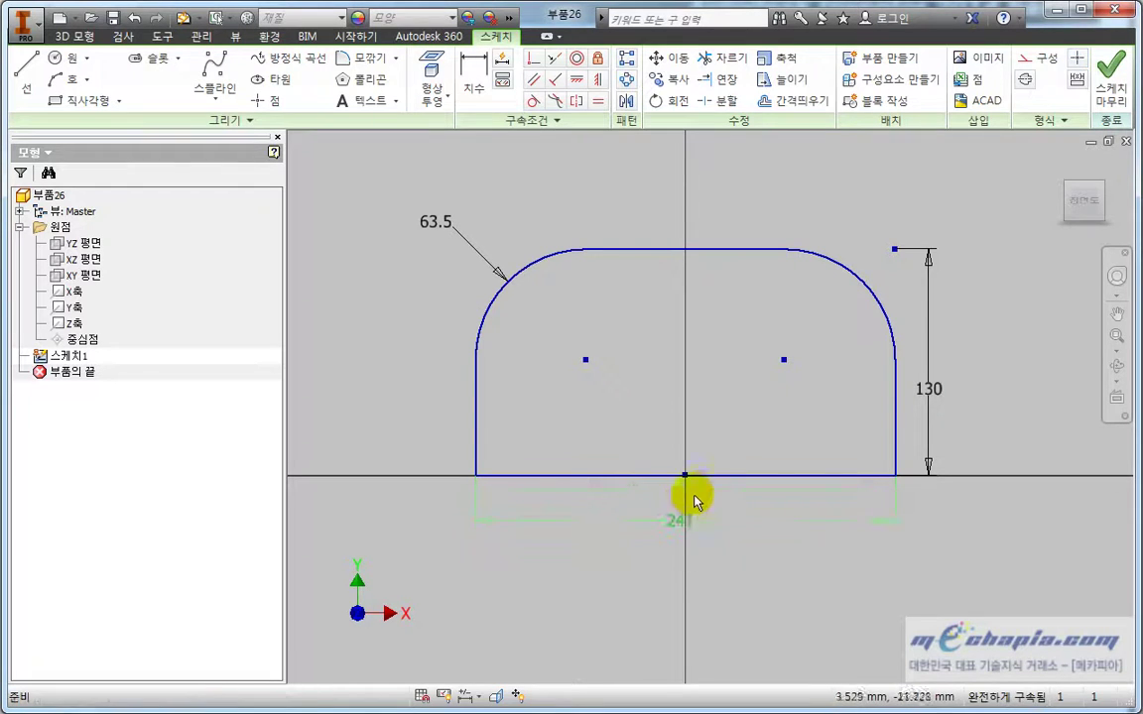
# - Delete the bottom line, then undo with Ctrl+Z to restore it
pyautogui.moveTo(721, 482); pyautogui.dragTo(836, 547)
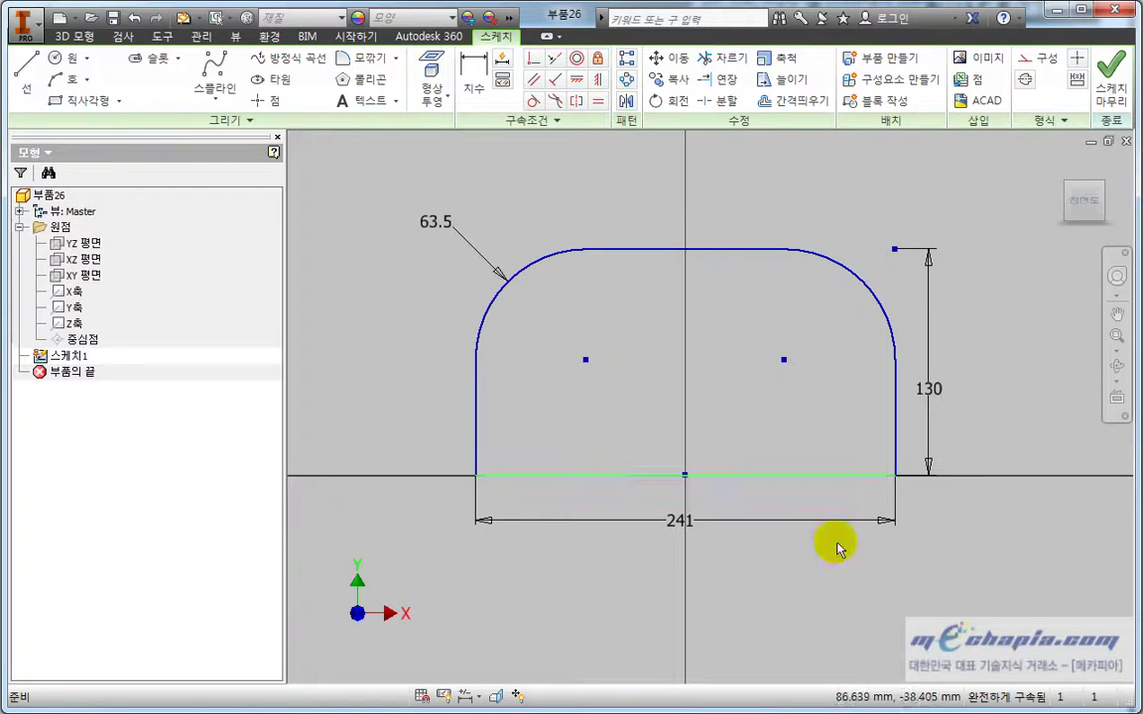
pyautogui.moveTo(821, 564); pyautogui.dragTo(799, 485, button='right')
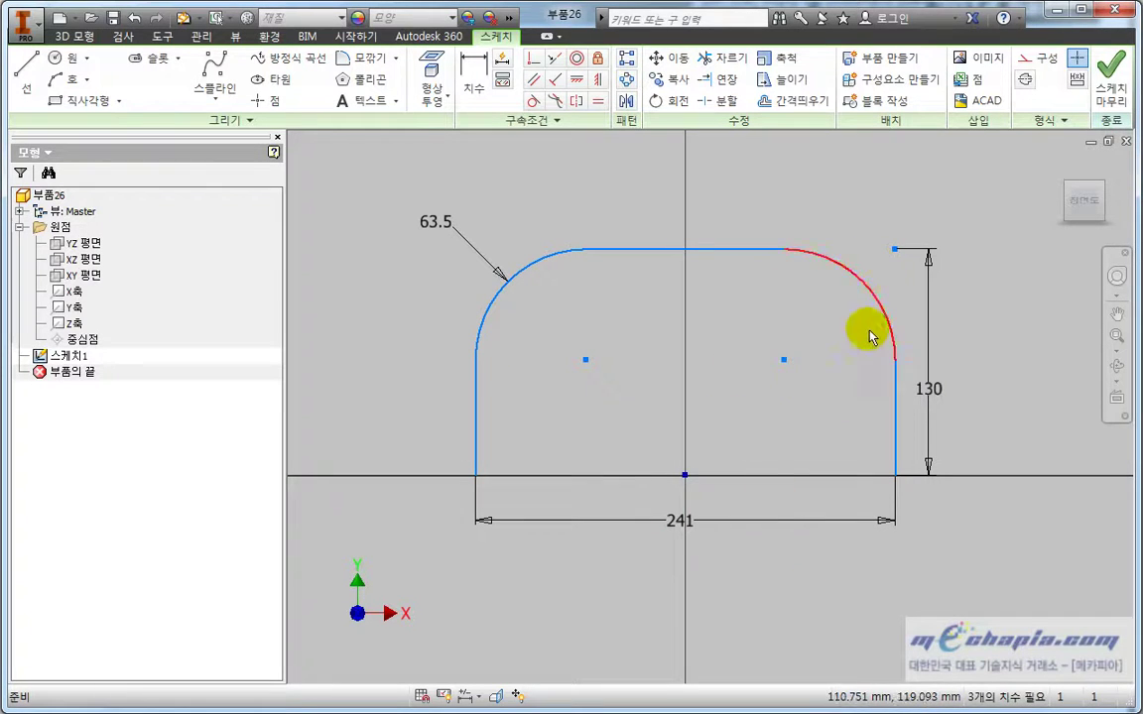
pyautogui.hotkey('ctrl', 'z')
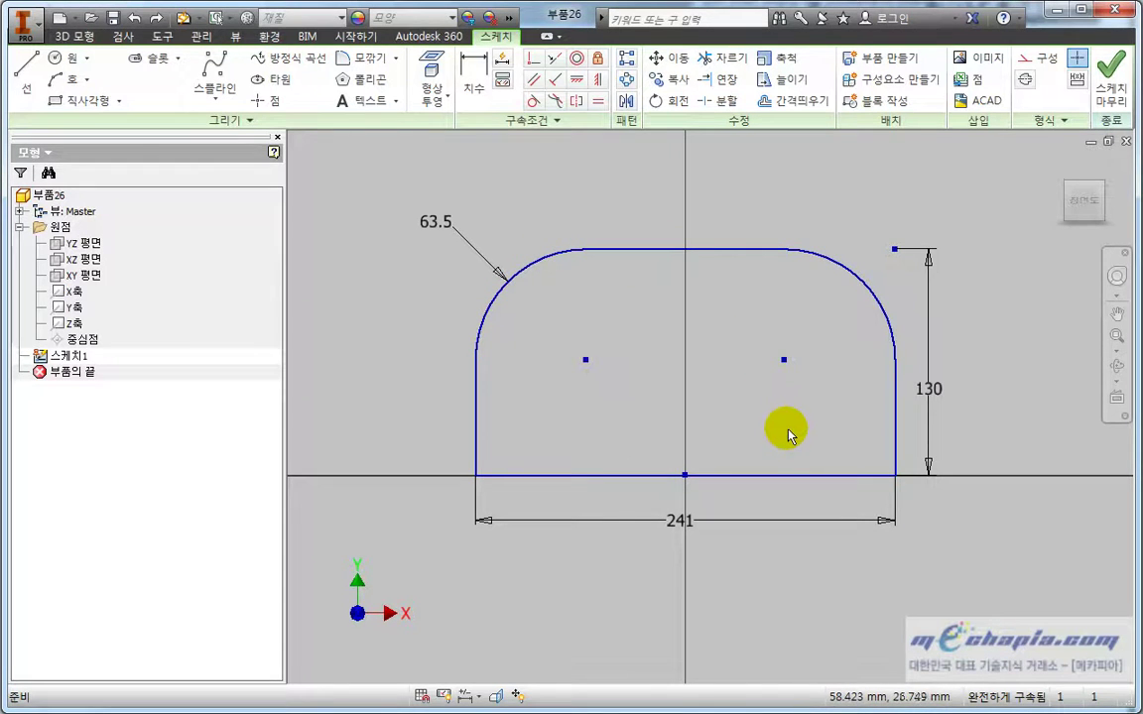
pyautogui.moveTo(799, 421); pyautogui.dragTo(791, 432, button='middle')
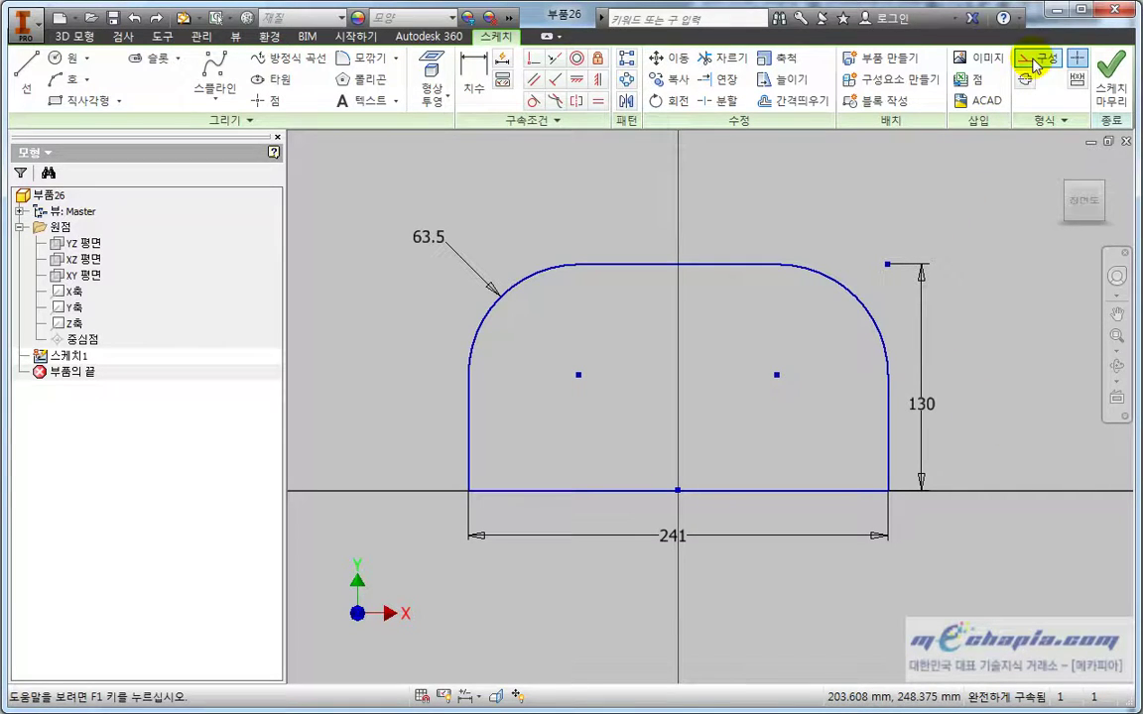
# - Convert the bottom line along the X axis to construction geometry and orbit to check it
pyautogui.click(758, 490)
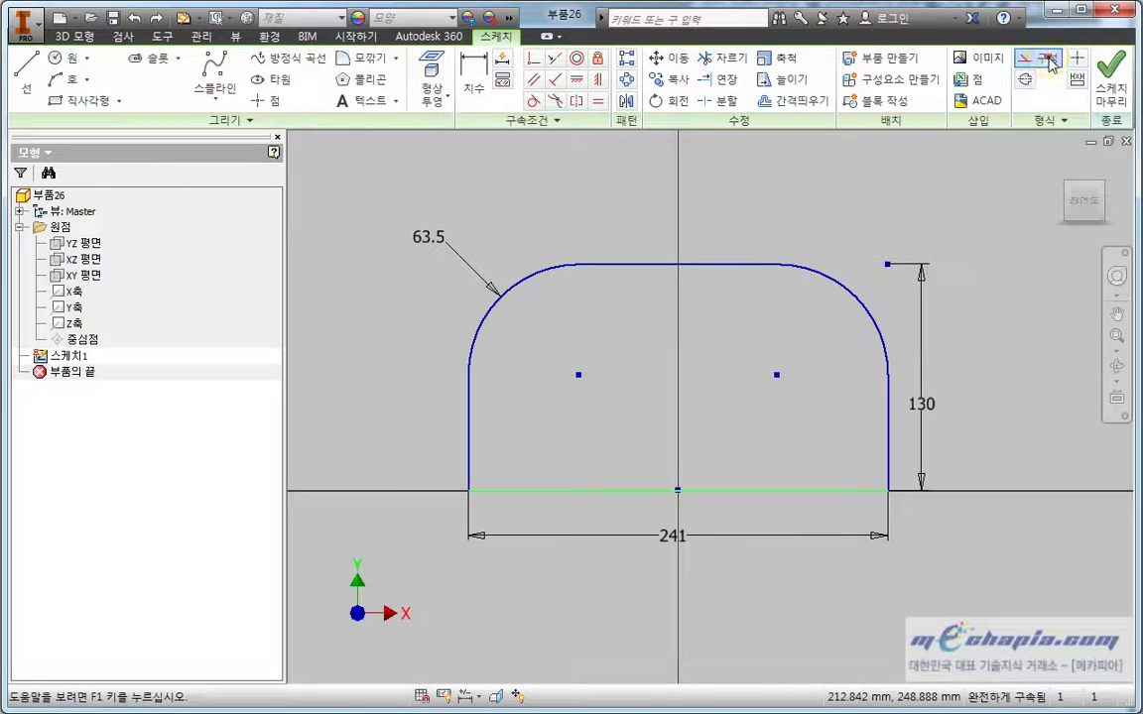
pyautogui.click(1049, 63)
pyautogui.click(1008, 467)
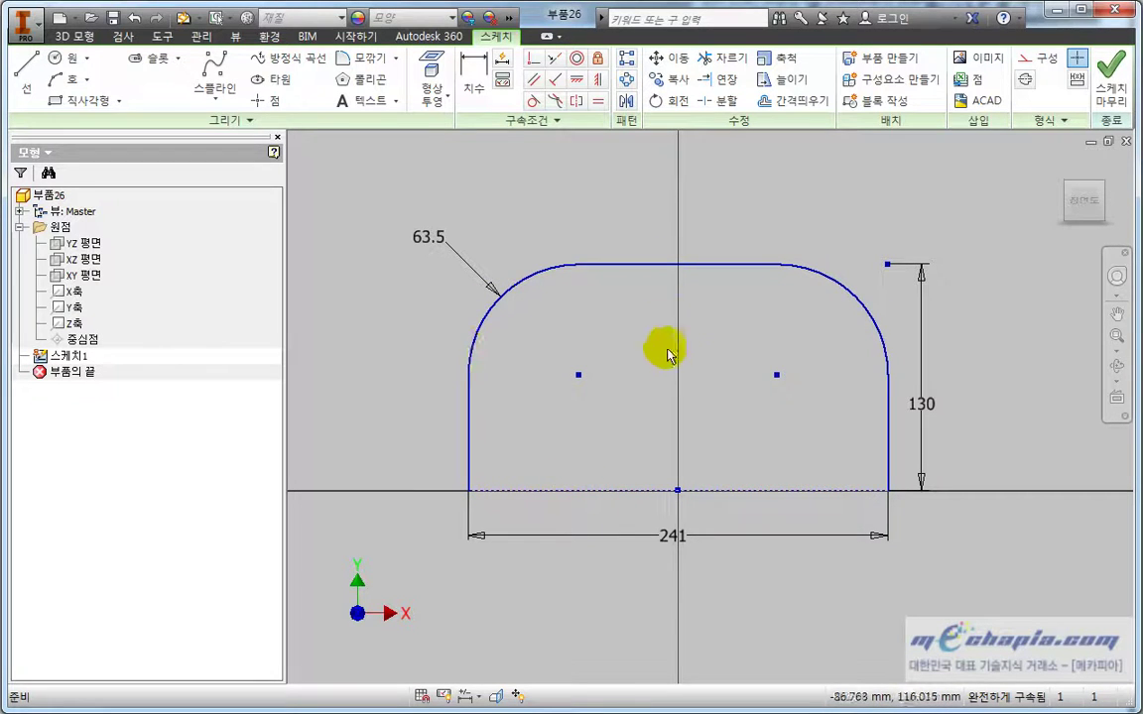
pyautogui.keyDown('shift'); pyautogui.moveTo(717, 402); pyautogui.dragTo(691, 393, button='middle'); pyautogui.keyUp('shift')
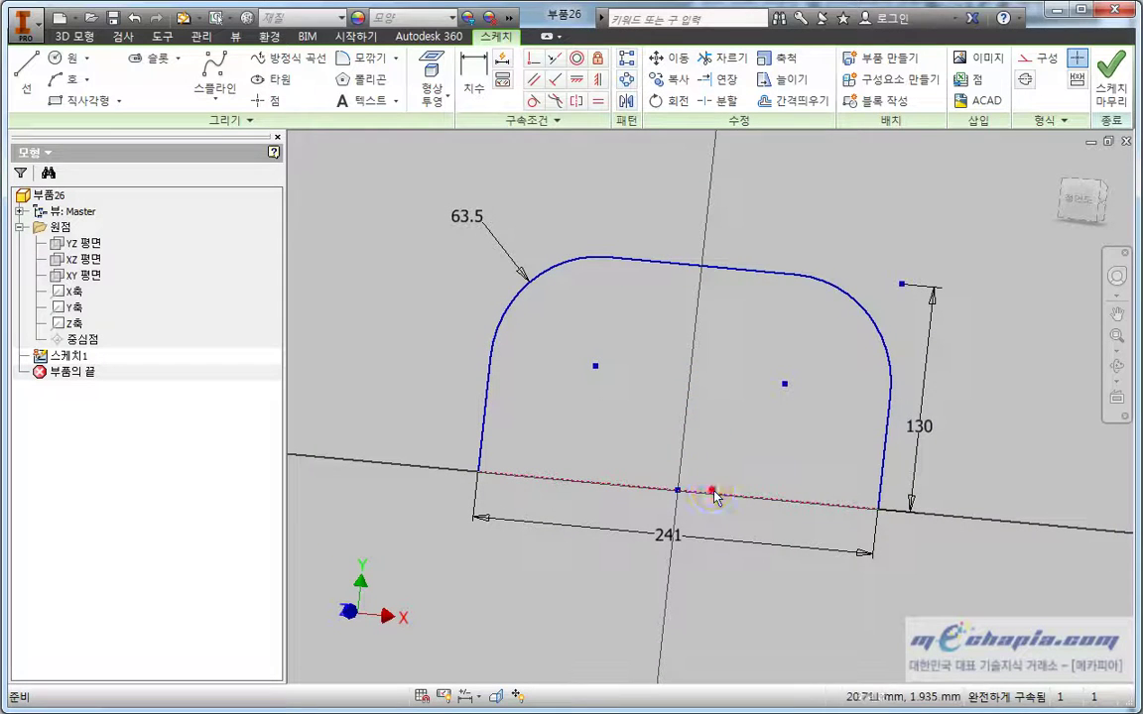
pyautogui.click(714, 494)
pyautogui.keyDown('shift'); pyautogui.moveTo(732, 452); pyautogui.dragTo(708, 448, button='middle'); pyautogui.keyUp('shift')
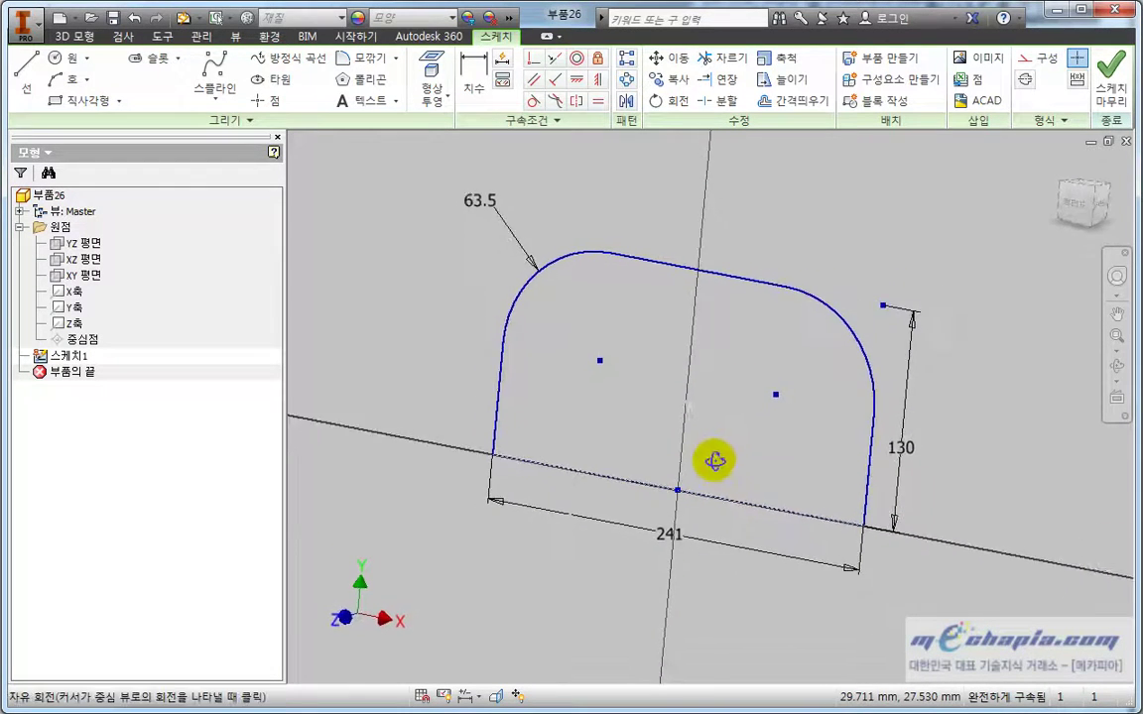
# - Finish Sketch1 to return to the 3D model environment, then inspect the filleted 241×130 profile
pyautogui.click(1111, 81)
pyautogui.moveTo(746, 473)
pyautogui.keyDown('shift'); pyautogui.mouseDown(button='middle')
pyautogui.moveTo(796, 485)
pyautogui.moveTo(804, 462)
pyautogui.moveTo(798, 484)
pyautogui.moveTo(538, 461)
pyautogui.mouseUp(button='middle'); pyautogui.keyUp('shift')
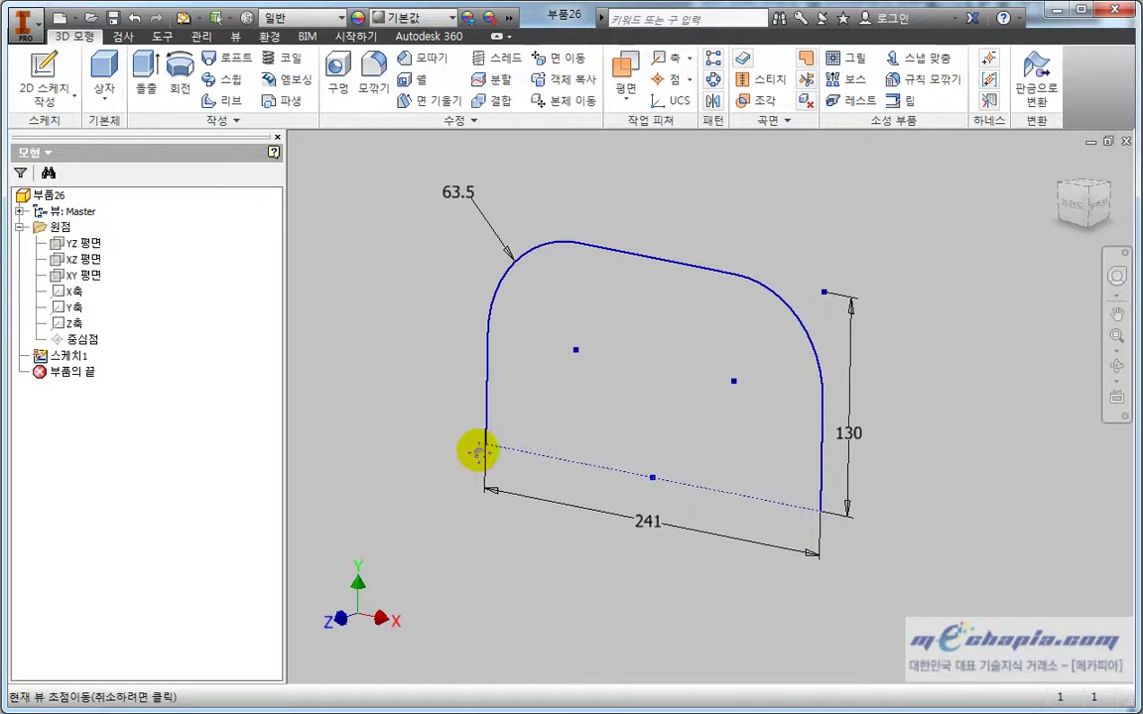
pyautogui.keyDown('shift'); pyautogui.moveTo(479, 451); pyautogui.dragTo(469, 466, button='middle'); pyautogui.keyUp('shift')
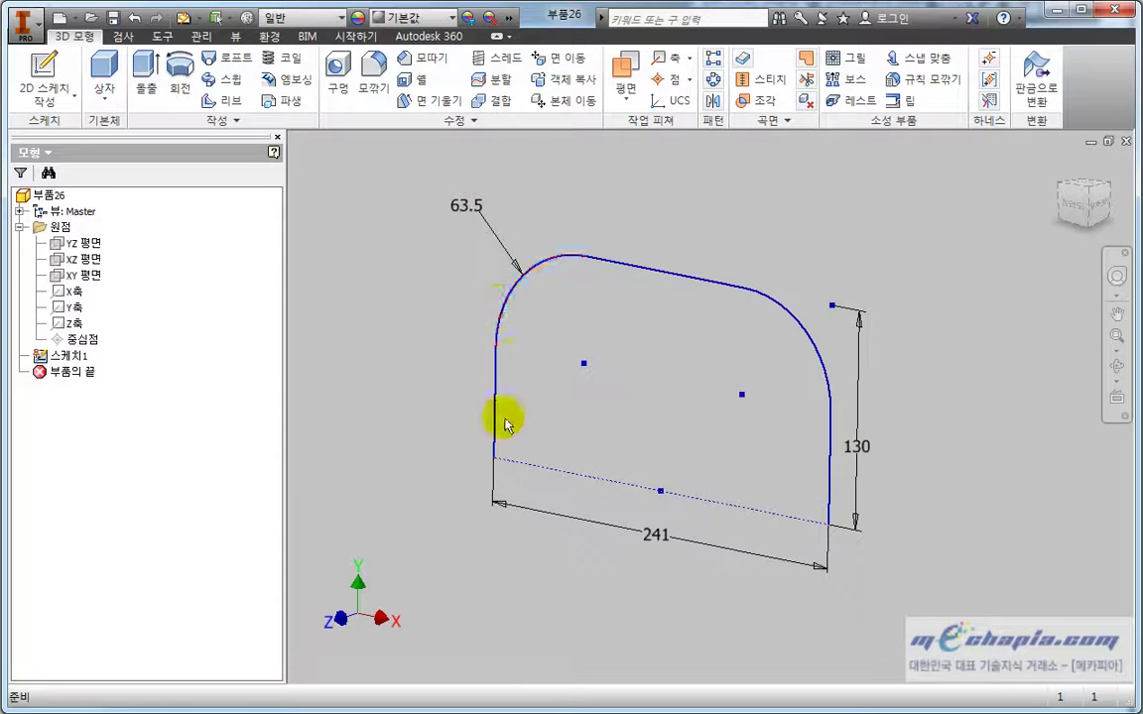
pyautogui.moveTo(473, 493); pyautogui.dragTo(498, 516, button='middle')
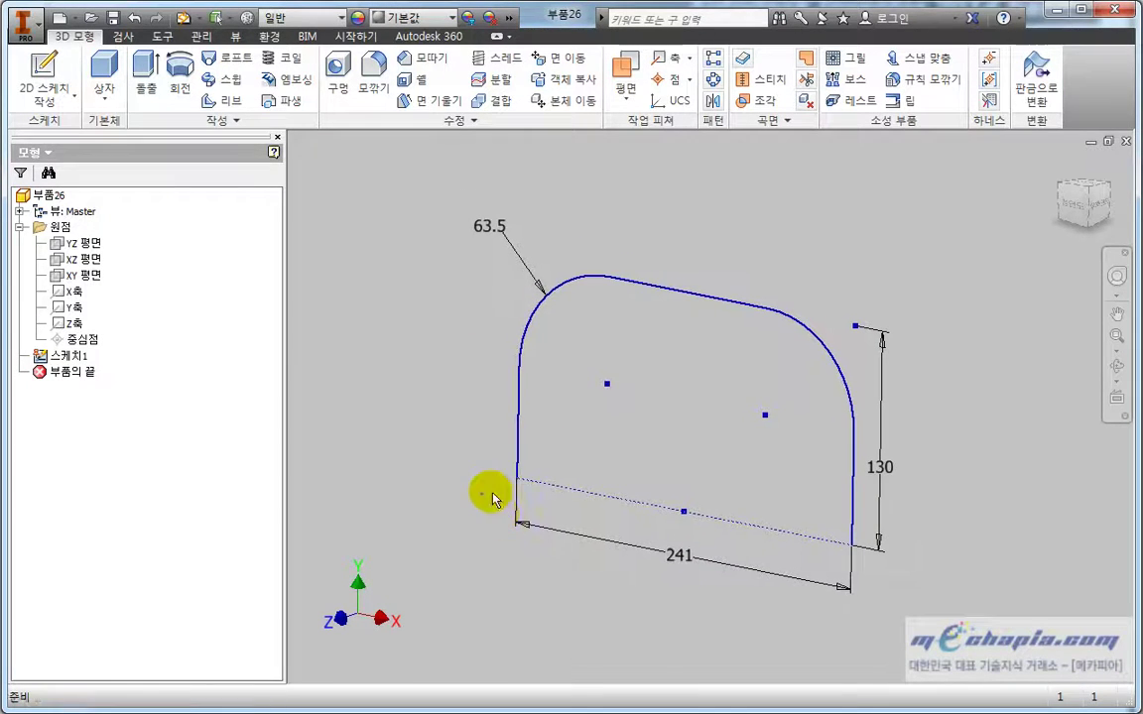